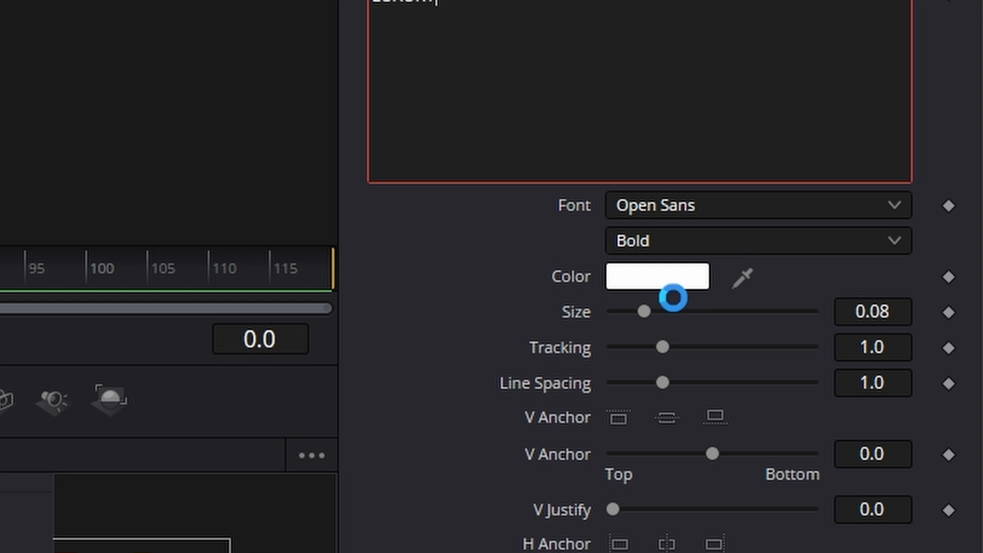
# - Enlarge the LUXURY text slightly and set its font to Segoe UI Emoji
pyautogui.moveTo(646, 311); pyautogui.dragTo(654, 313)
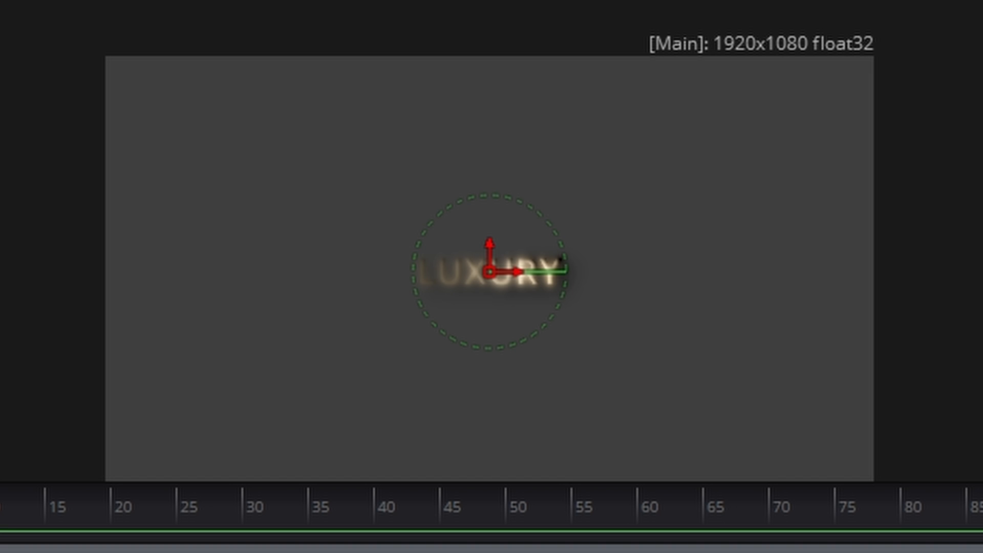
pyautogui.click(721, 213)
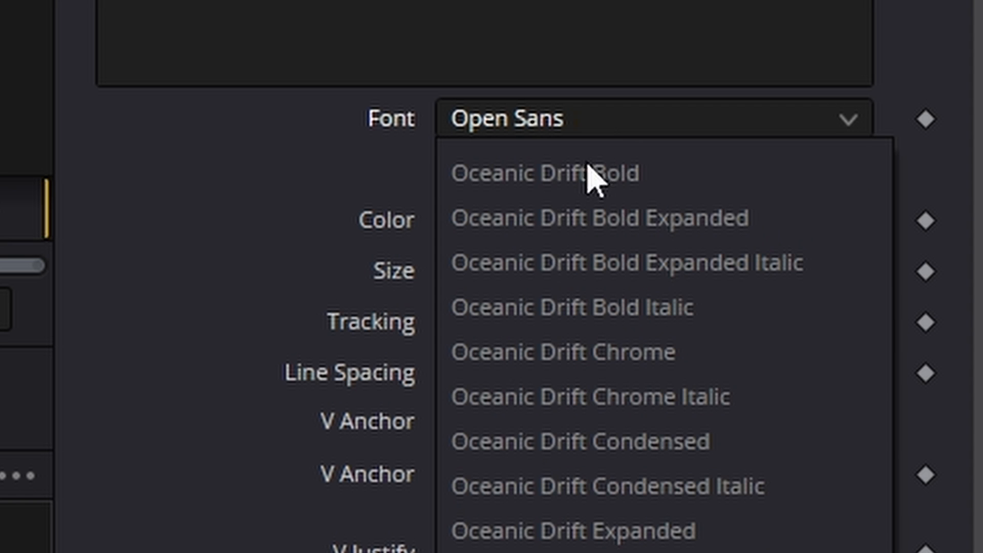
pyautogui.scroll(-15, 588, 165)
pyautogui.scroll(-8, 661, 285)
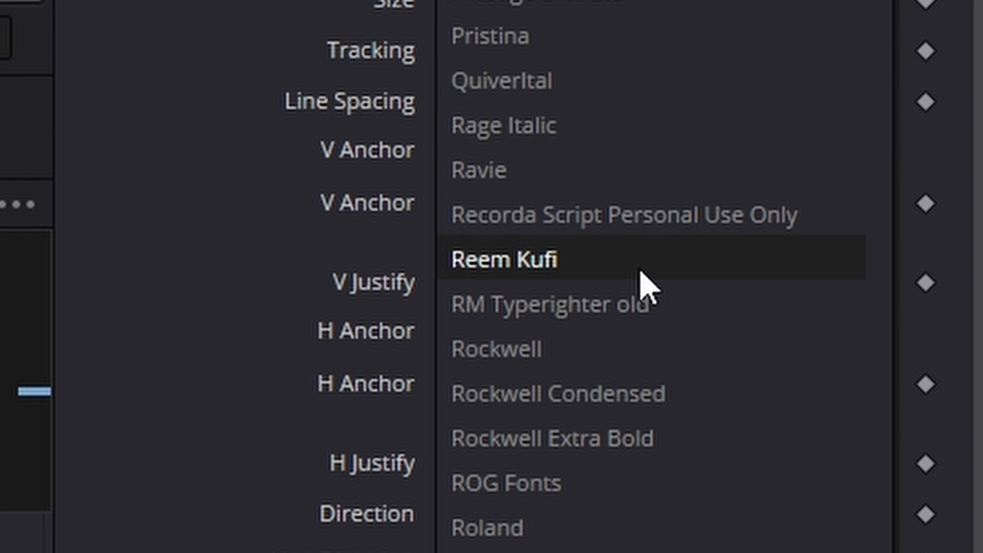
pyautogui.scroll(1, 622, 361)
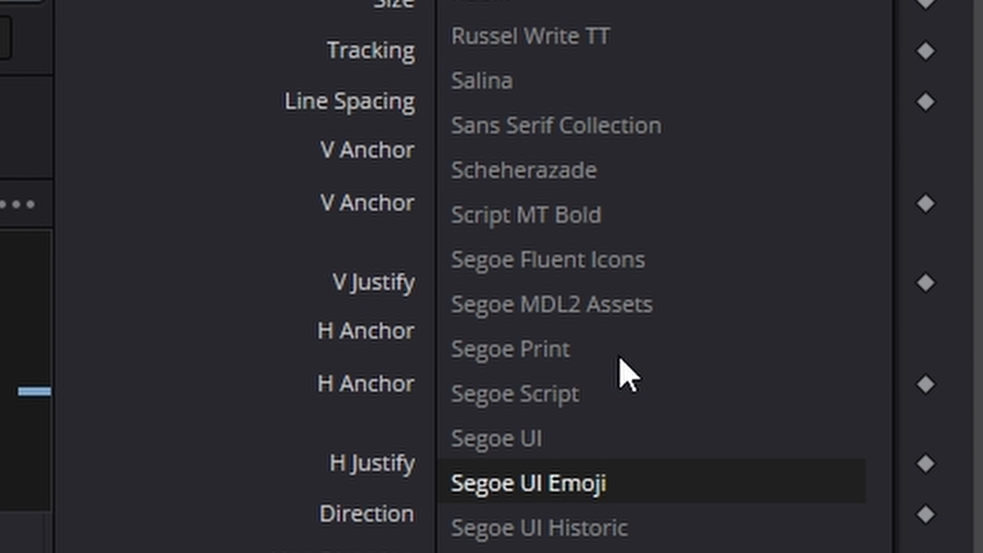
pyautogui.click(636, 483)
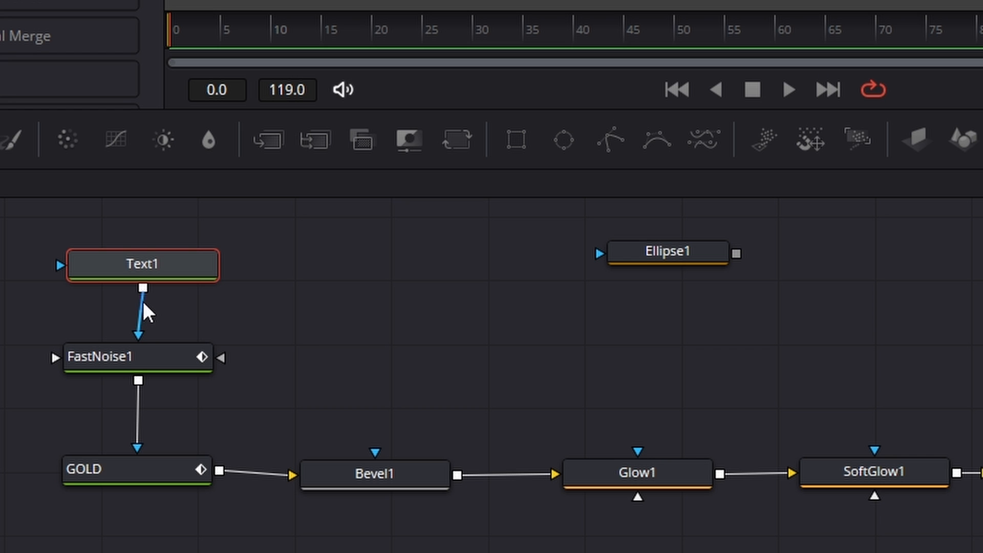
# - Connect the Text1 output to the mask inputs of Bevel1, Glow1 and SoftGlow1
pyautogui.moveTo(143, 289); pyautogui.dragTo(374, 463)
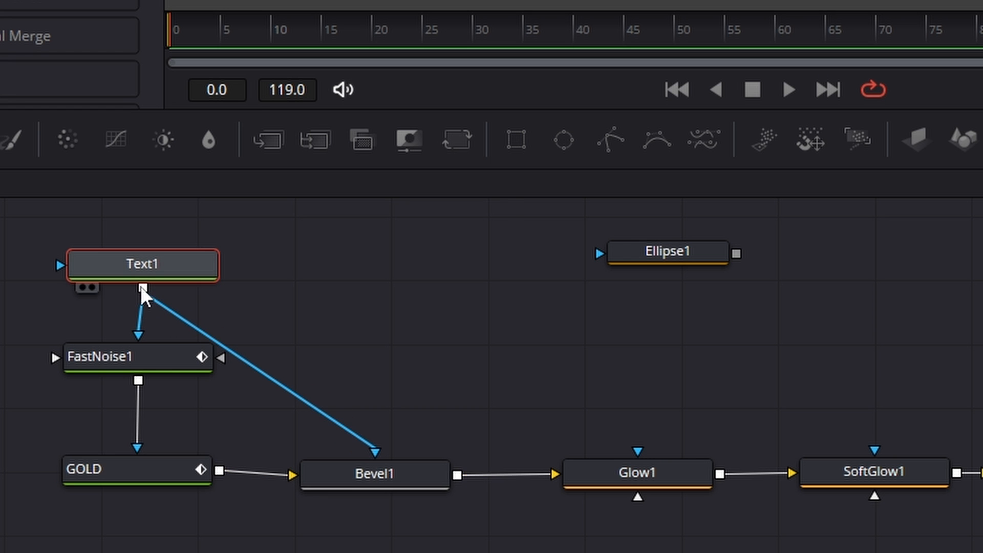
pyautogui.moveTo(142, 288); pyautogui.dragTo(646, 476)
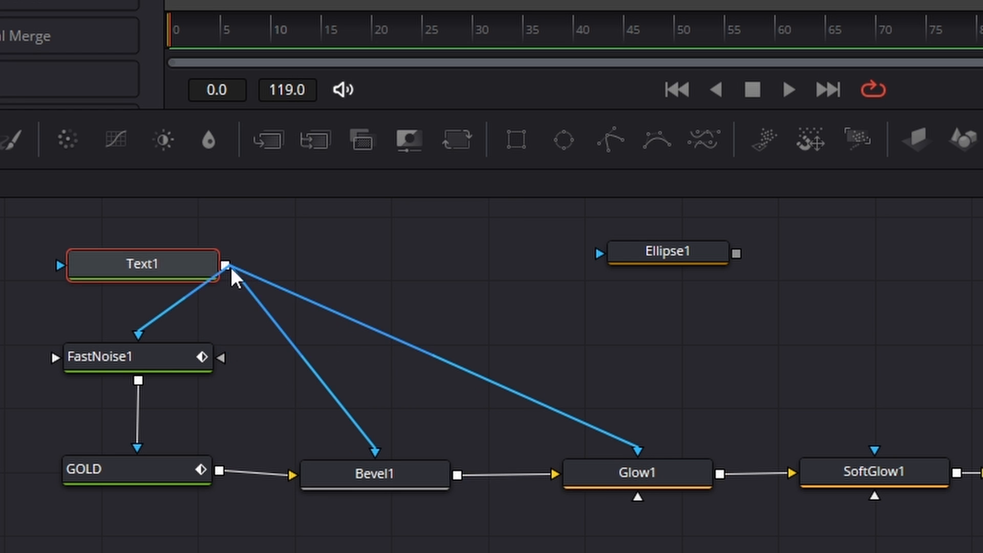
pyautogui.moveTo(230, 265); pyautogui.dragTo(884, 464)
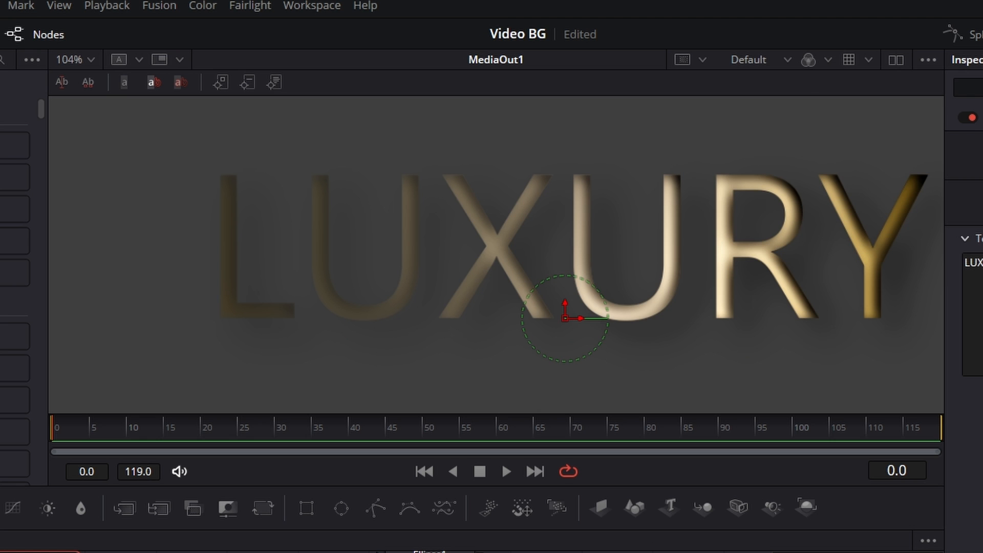
# - Move Ellipse1 clear of the text nodes and group Text1, FastNoise1, GOLD, Bevel1, Glow1, SoftGlow1 and DropShadow1
pyautogui.click(448, 369)
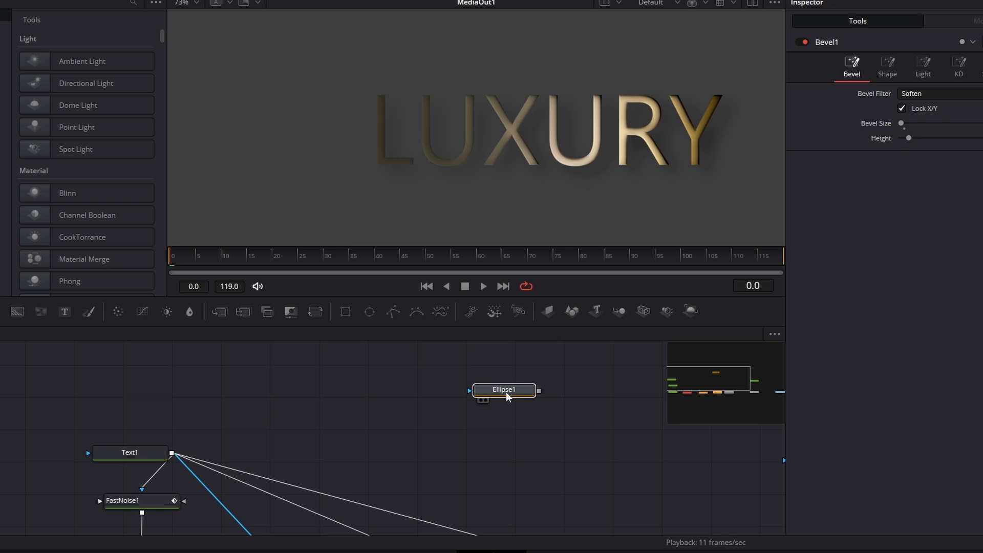
pyautogui.click(504, 391)
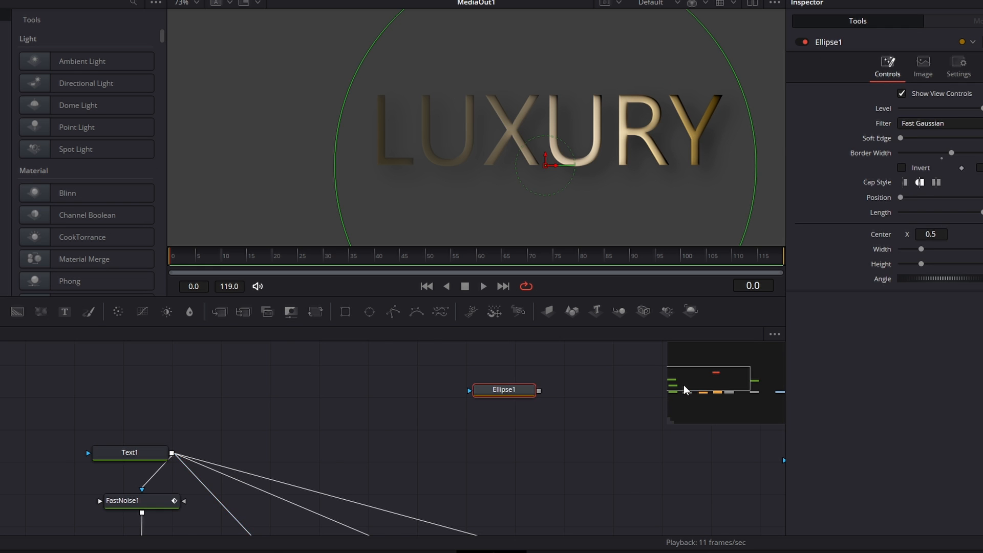
pyautogui.scroll(-5, 686, 385)
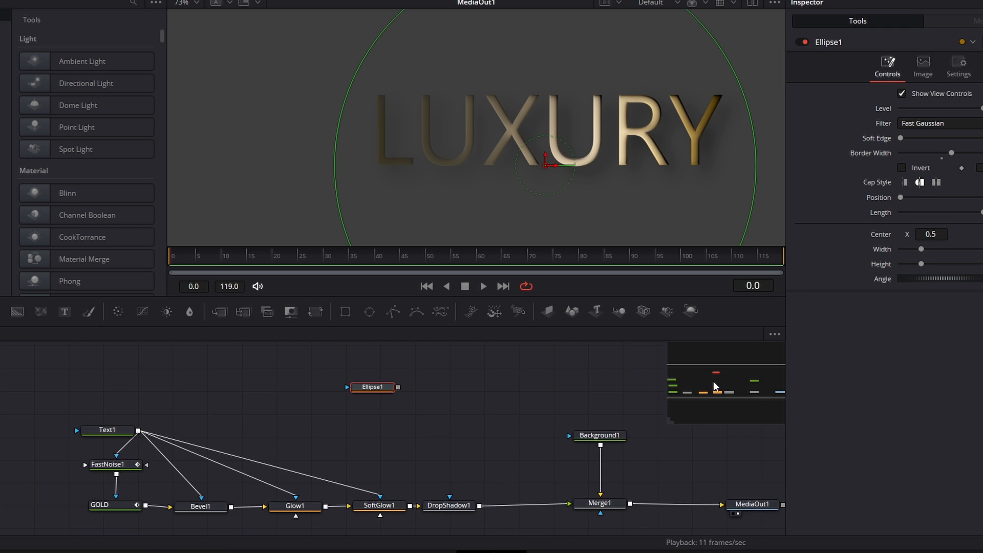
pyautogui.moveTo(713, 381); pyautogui.dragTo(709, 389)
pyautogui.moveTo(87, 362); pyautogui.dragTo(227, 450)
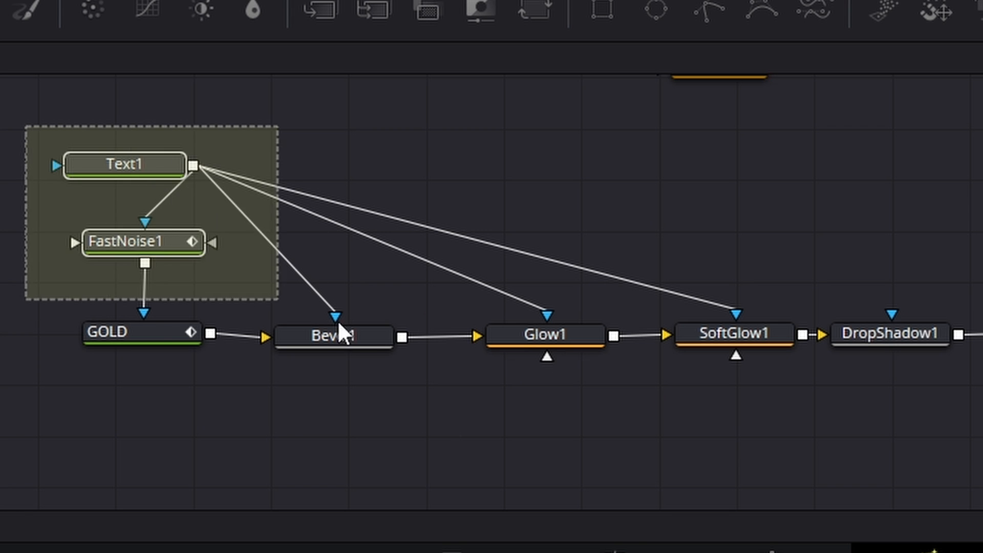
pyautogui.moveTo(339, 323); pyautogui.dragTo(978, 440)
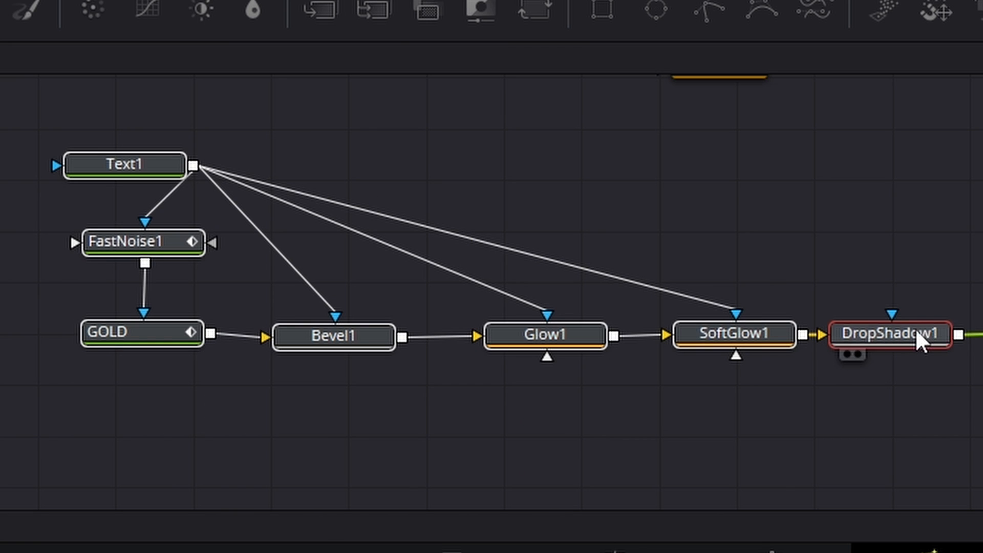
pyautogui.rightClick(917, 332)
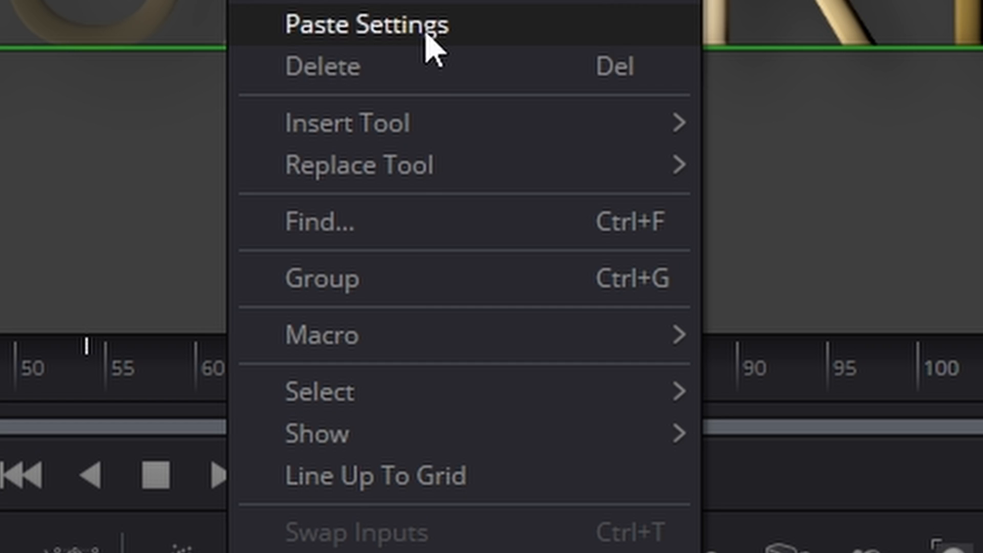
pyautogui.click(404, 276)
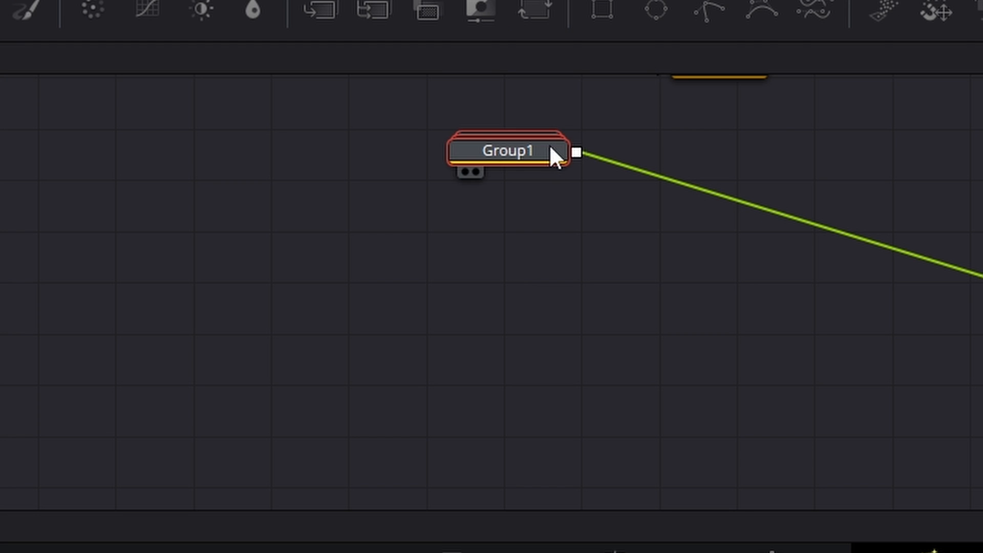
# - Reposition the new group node in the graph and rename it "Text"
pyautogui.moveTo(551, 147); pyautogui.dragTo(438, 315)
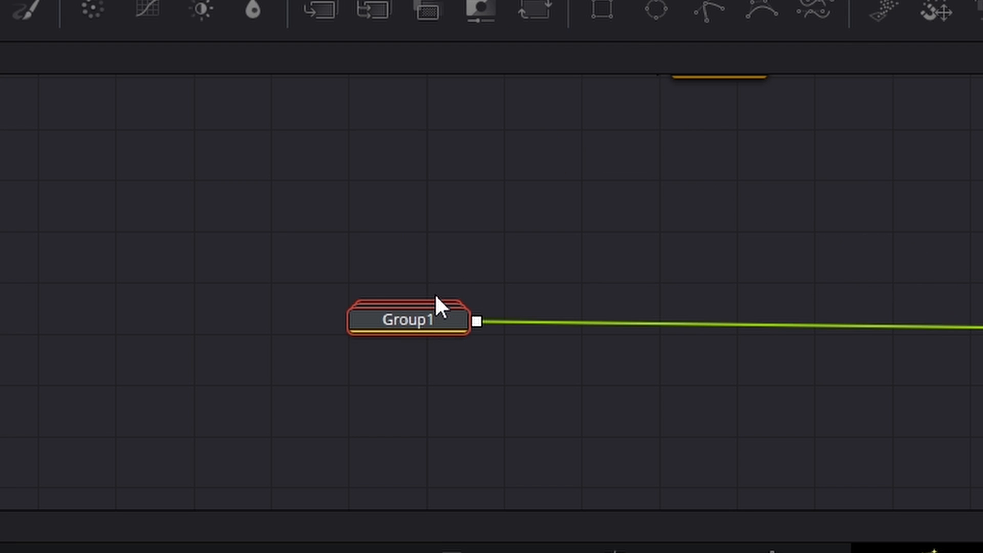
pyautogui.press('F2')
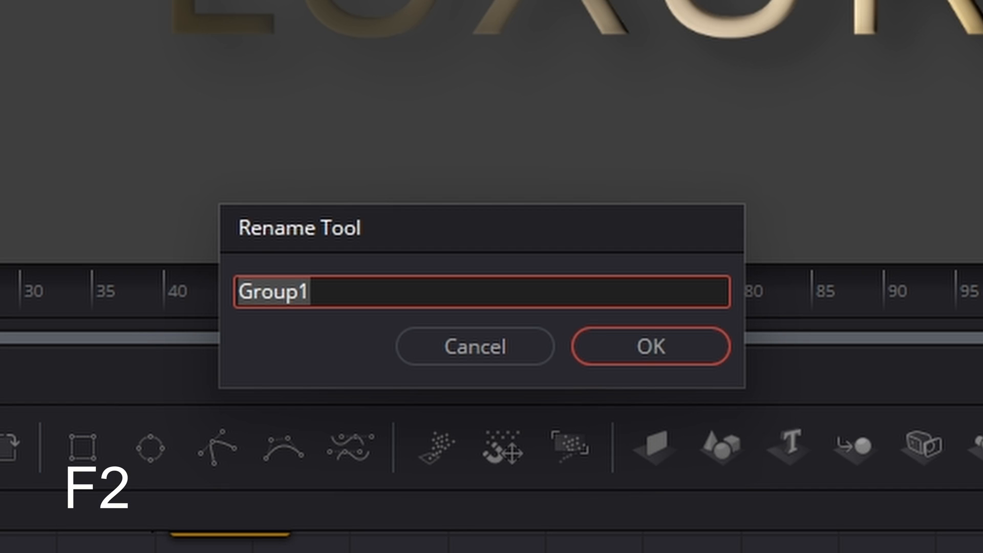
pyautogui.press('BackSpace')
pyautogui.write('Text')
pyautogui.press('Return')
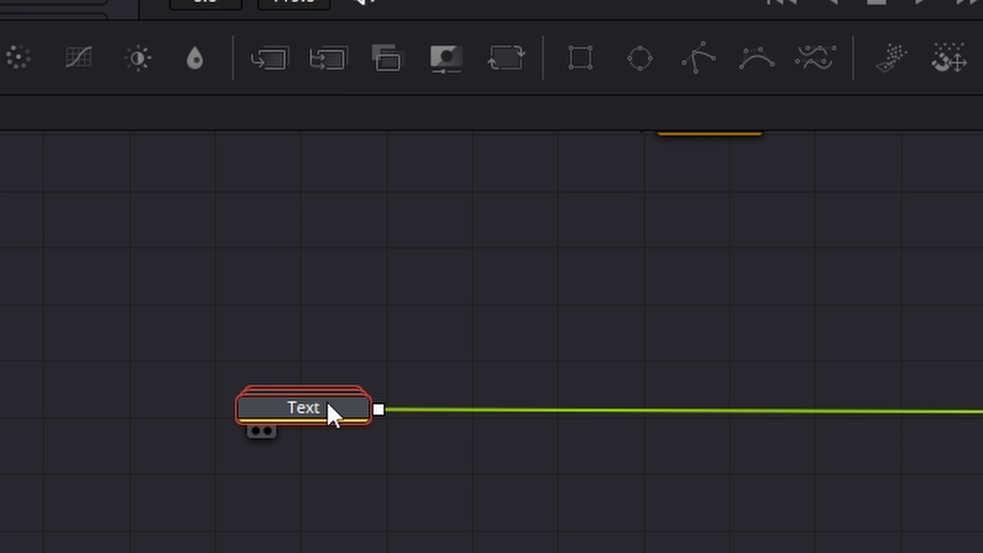
# - Copy the Text group and paste the duplicate into the empty area before Background1
pyautogui.rightClick(329, 403)
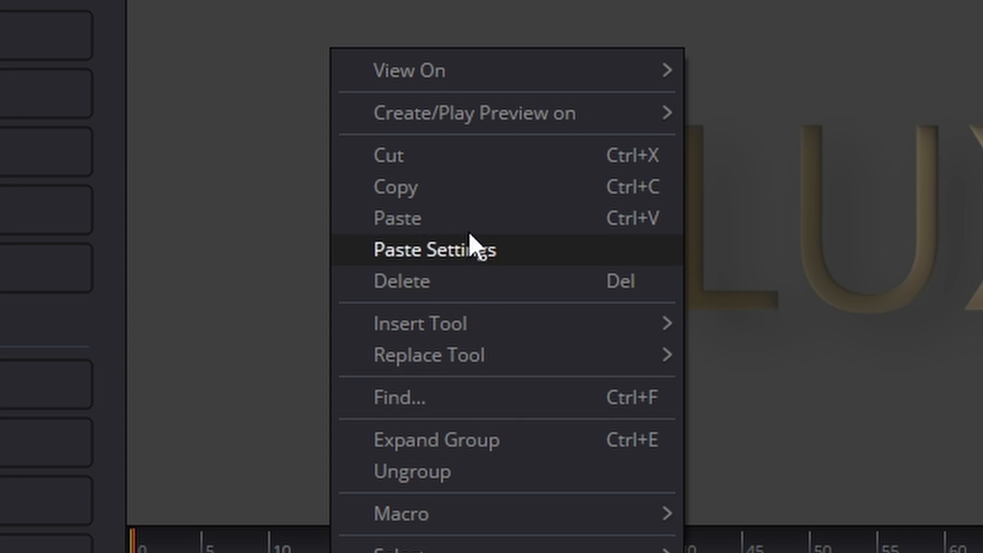
pyautogui.click(452, 187)
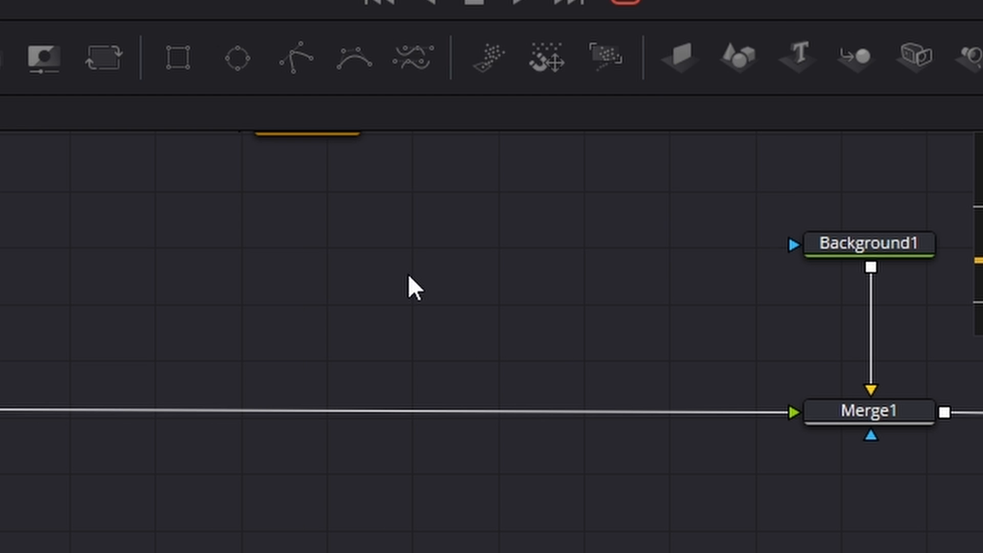
pyautogui.rightClick(408, 273)
pyautogui.click(493, 220)
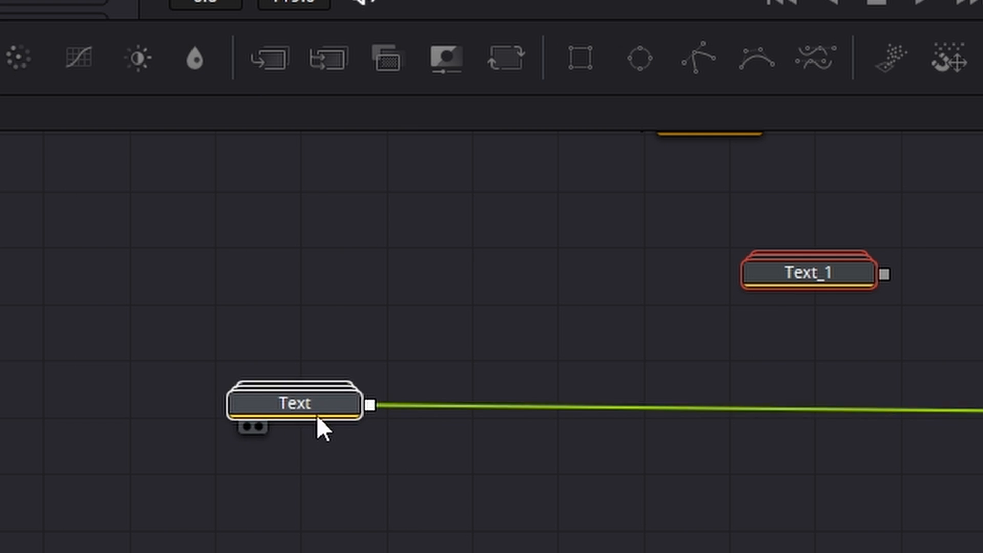
# - Merge the pasted group over the original Text group and place the new merge node beneath the duplicate
pyautogui.moveTo(316, 415); pyautogui.dragTo(298, 446)
pyautogui.moveTo(882, 275); pyautogui.dragTo(300, 438)
pyautogui.moveTo(804, 438); pyautogui.dragTo(809, 438)
# - Rename the duplicated group "Ring"
pyautogui.click(843, 268)
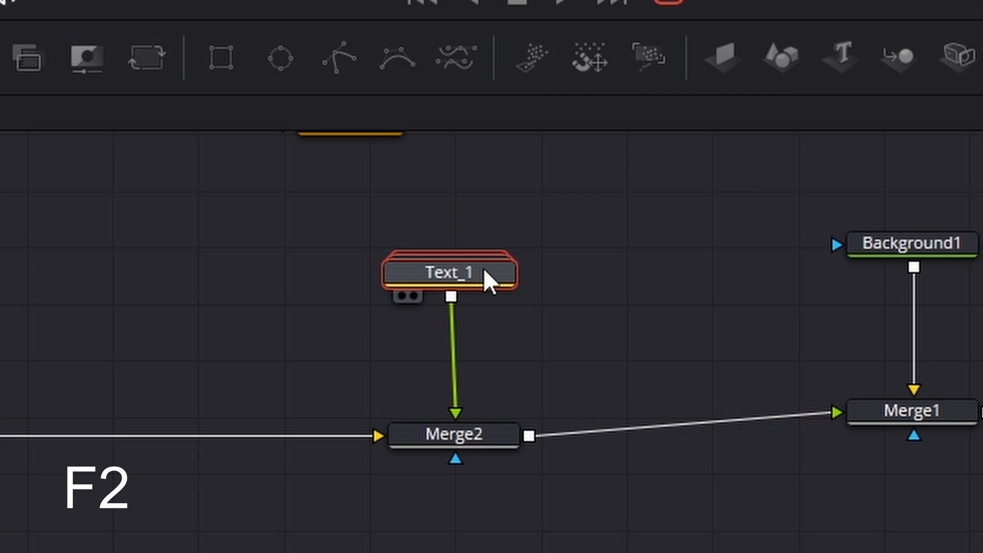
pyautogui.press('F2')
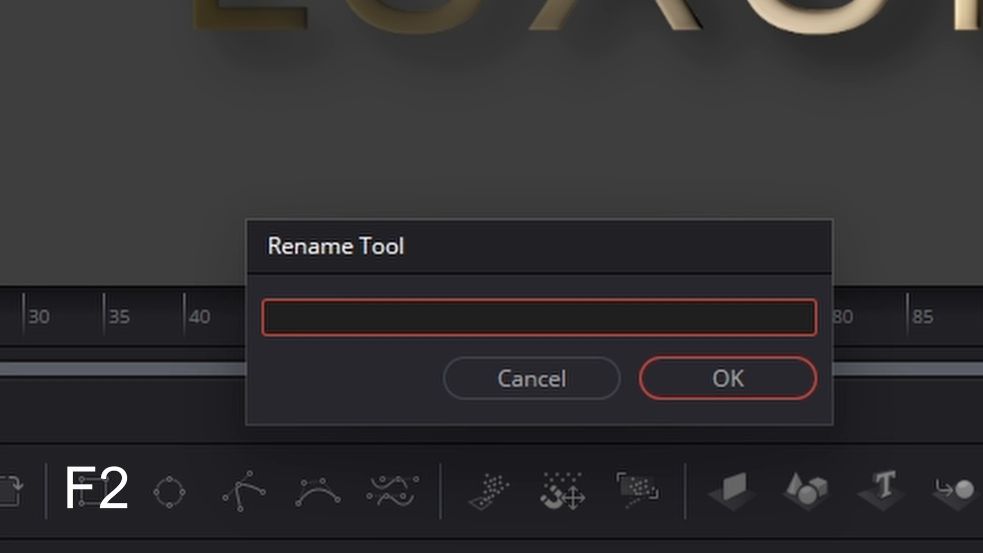
pyautogui.write('Ring')
pyautogui.press('Return')
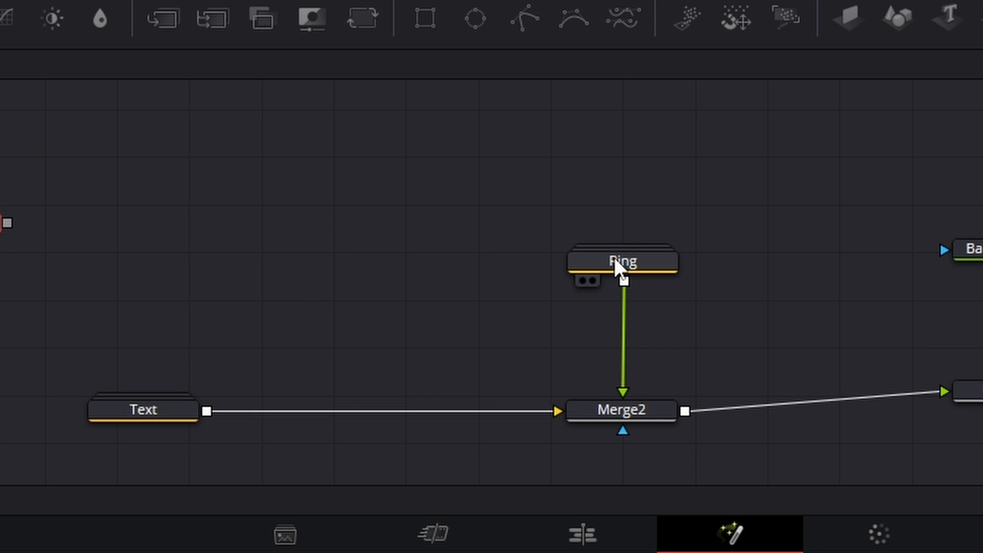
# - Open the Ring group and delete its Text1_1 node
pyautogui.doubleClick(614, 261)
pyautogui.click(299, 279)
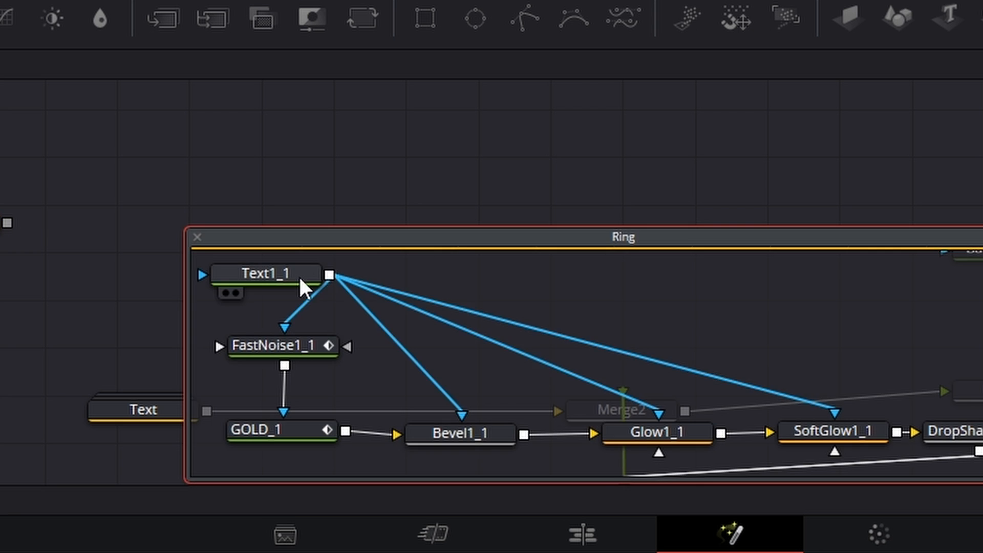
pyautogui.press('Delete')
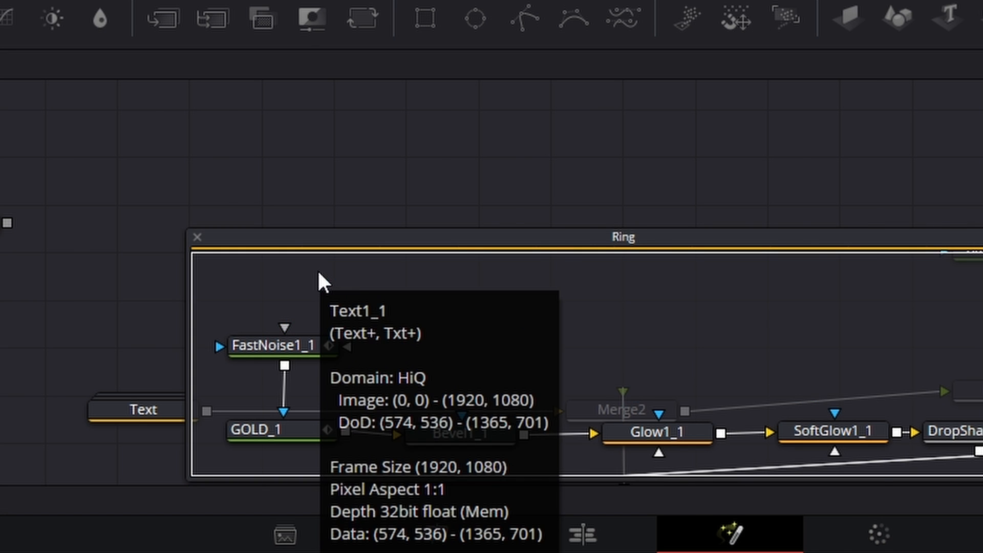
# - Rearrange the opened Ring group and Ellipse1 so the ellipse node sits clear of the group
pyautogui.moveTo(287, 228); pyautogui.dragTo(689, 302)
pyautogui.moveTo(298, 293); pyautogui.dragTo(302, 307)
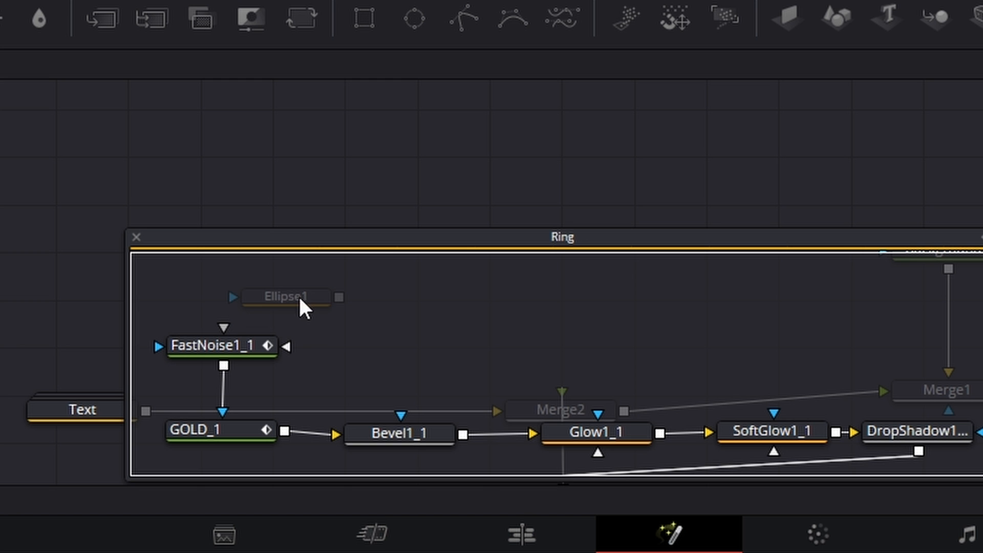
pyautogui.moveTo(215, 250); pyautogui.dragTo(401, 266)
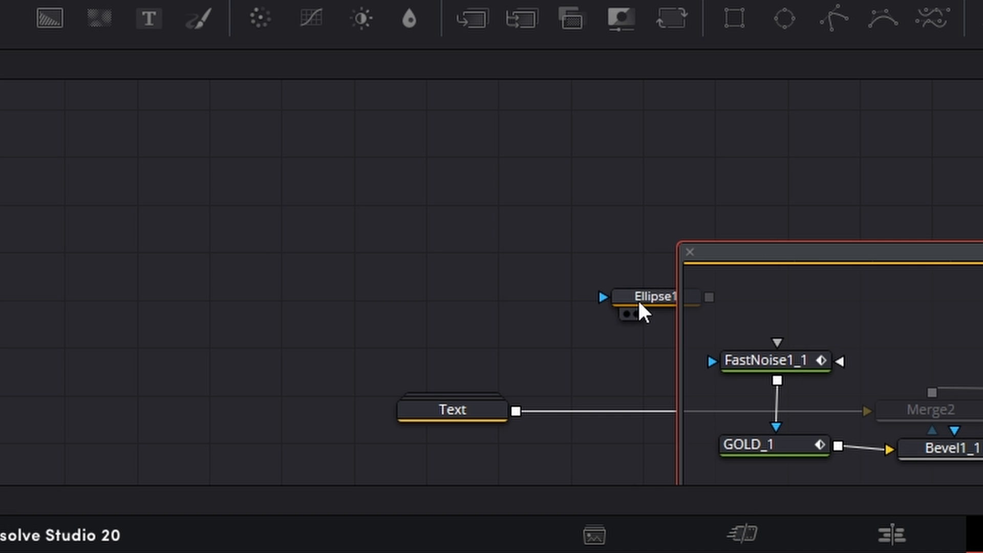
pyautogui.moveTo(642, 310); pyautogui.dragTo(166, 211)
pyautogui.moveTo(826, 264); pyautogui.dragTo(550, 179)
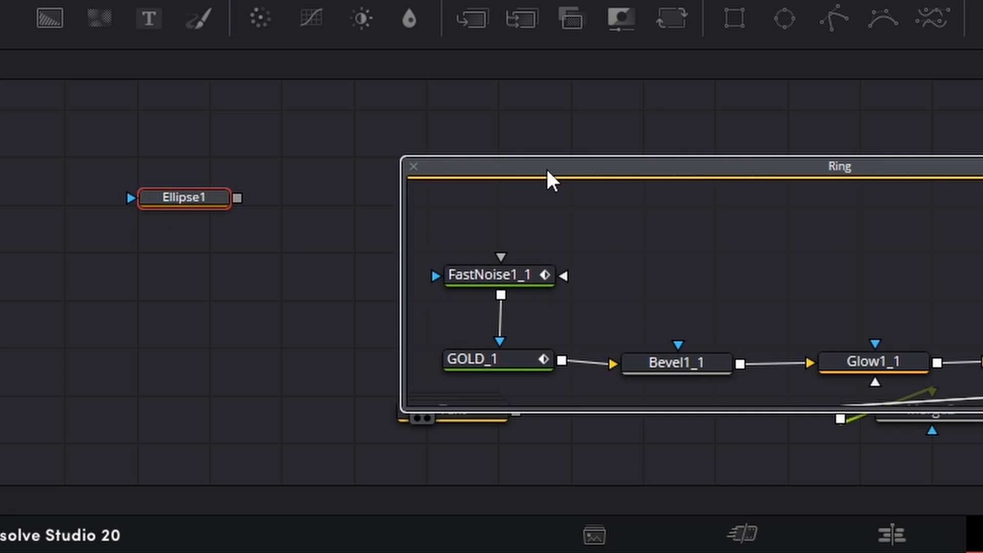
pyautogui.click(546, 171)
# - Cut Ellipse1 from the main graph and paste it inside the Ring group
pyautogui.rightClick(215, 194)
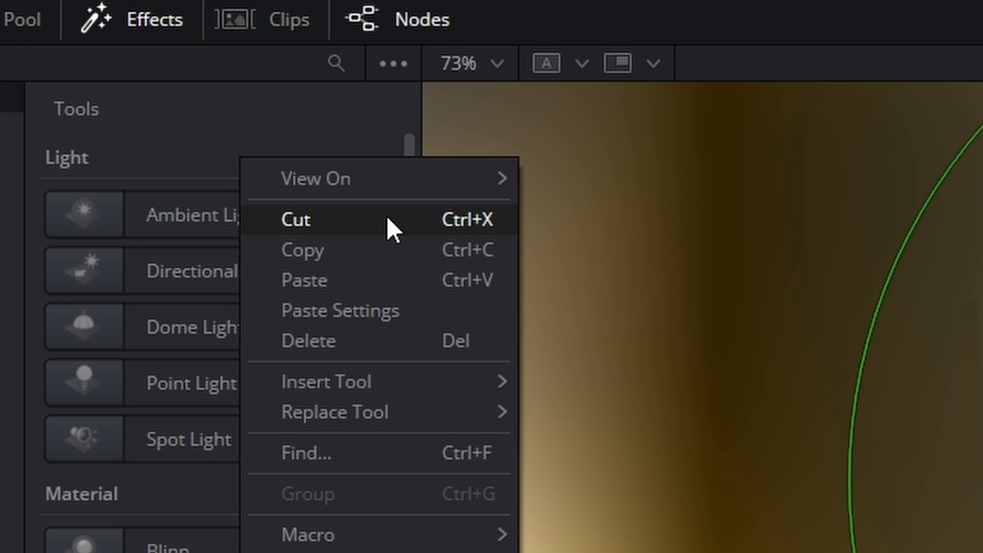
pyautogui.click(386, 219)
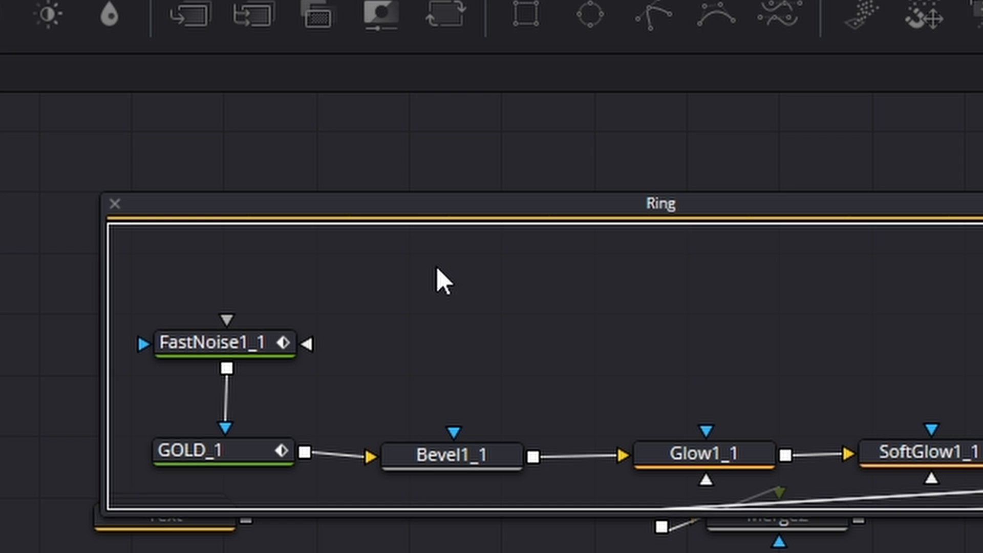
pyautogui.hotkey('ctrl', 'v')
# - Place Ellipse1 above FastNoise1_1 and connect it as the mask for FastNoise1_1, Bevel1_1 and SoftGlow1_1
pyautogui.moveTo(439, 262); pyautogui.dragTo(259, 340)
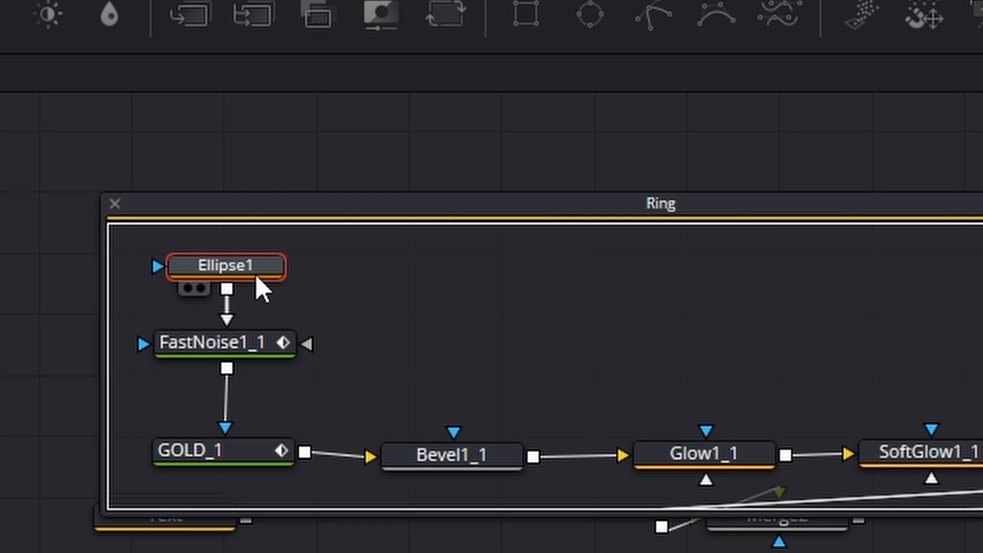
pyautogui.moveTo(259, 279); pyautogui.dragTo(463, 458)
pyautogui.moveTo(293, 263); pyautogui.dragTo(931, 429)
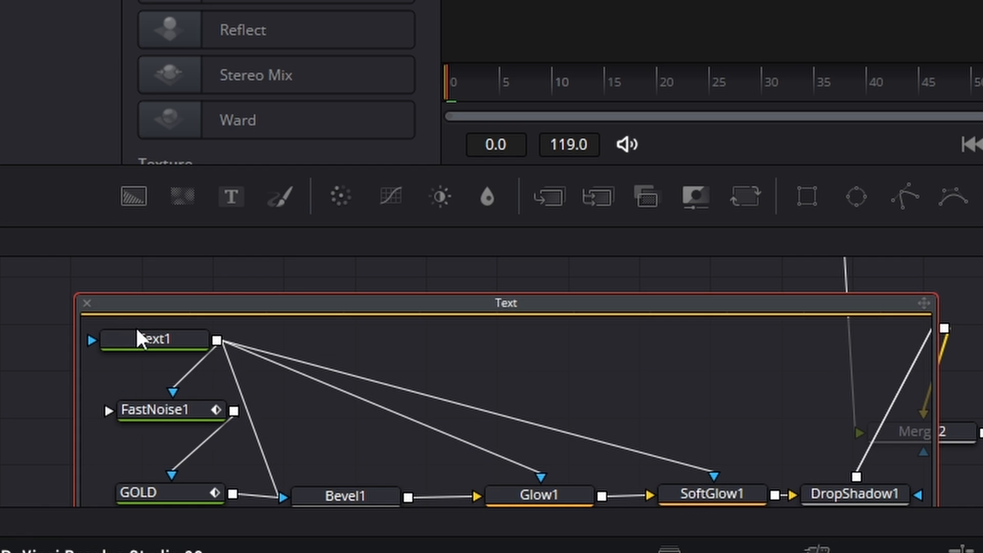
# - Set the character transform Y offset of Text1 in the Text group to -0.045
pyautogui.click(140, 333)
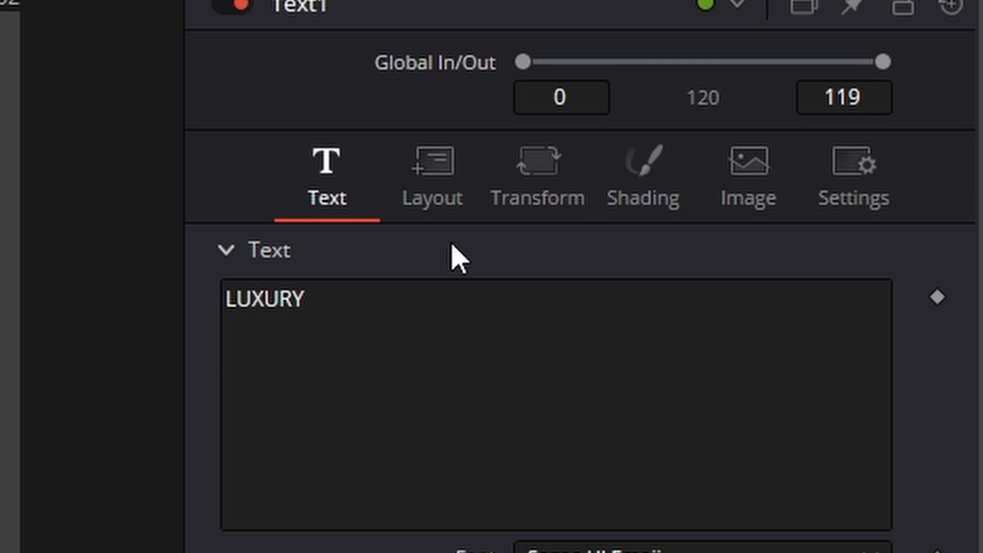
pyautogui.click(558, 180)
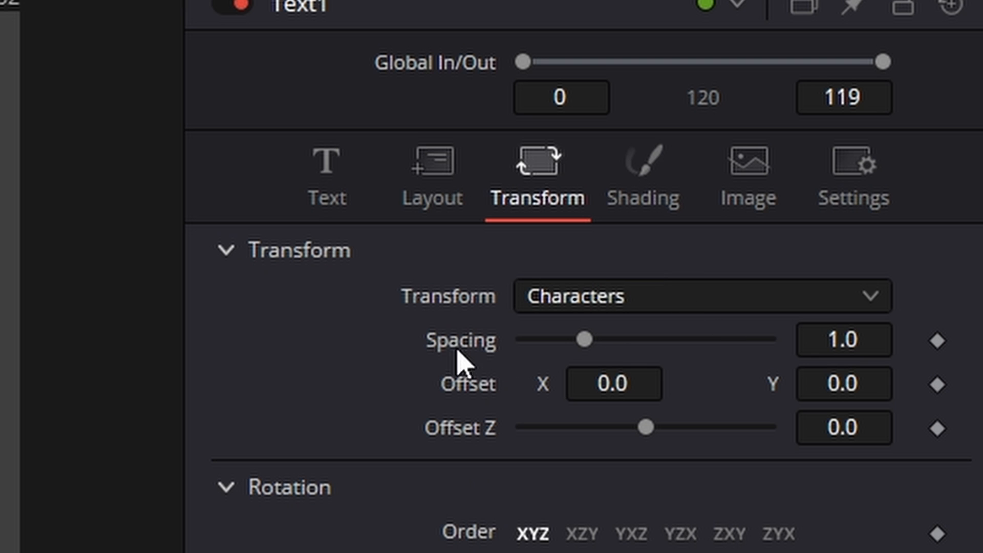
pyautogui.moveTo(843, 394); pyautogui.dragTo(835, 394)
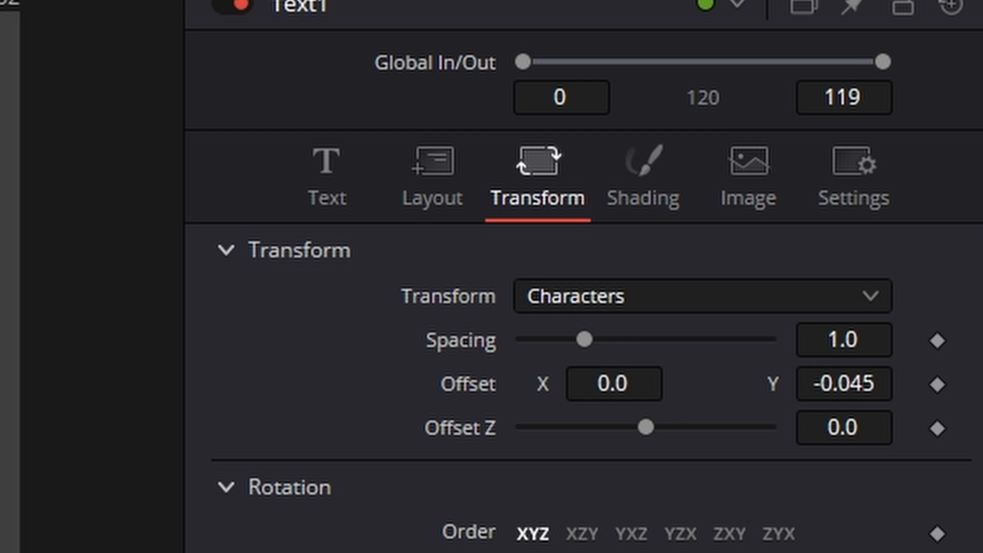
# - Reduce the size of Text1 so LUXURY sits comfortably inside the ring, and close the Text group
pyautogui.click(328, 174)
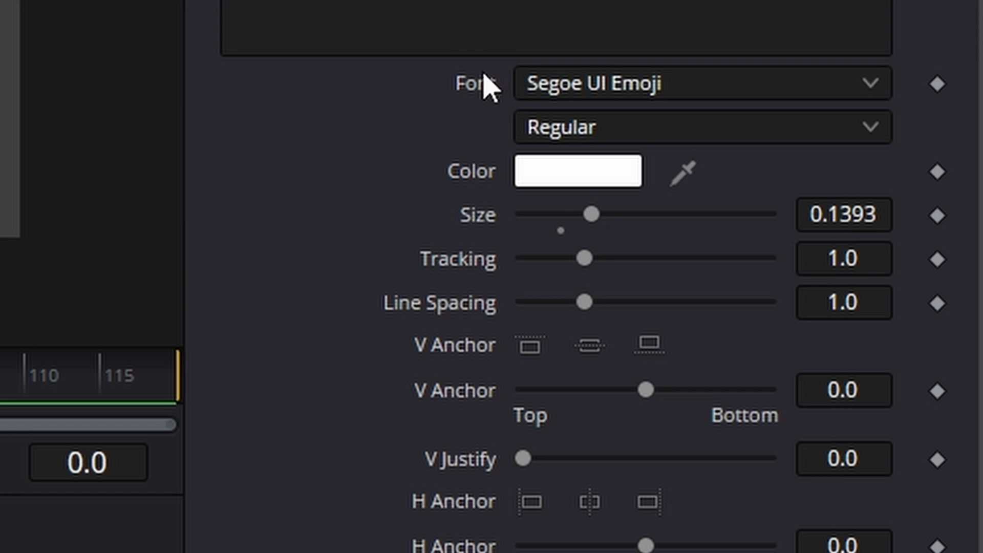
pyautogui.moveTo(595, 215); pyautogui.dragTo(561, 222)
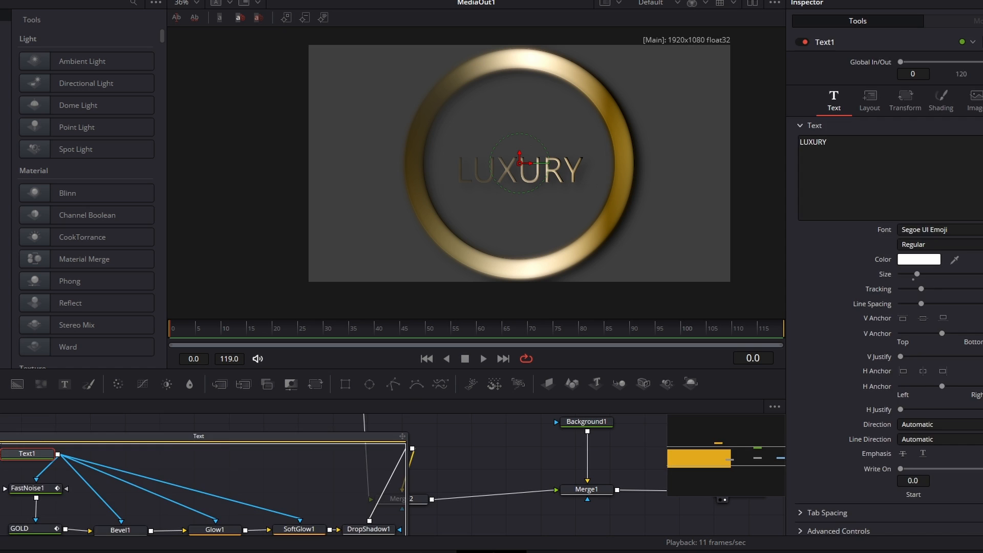
pyautogui.click(0, 436)
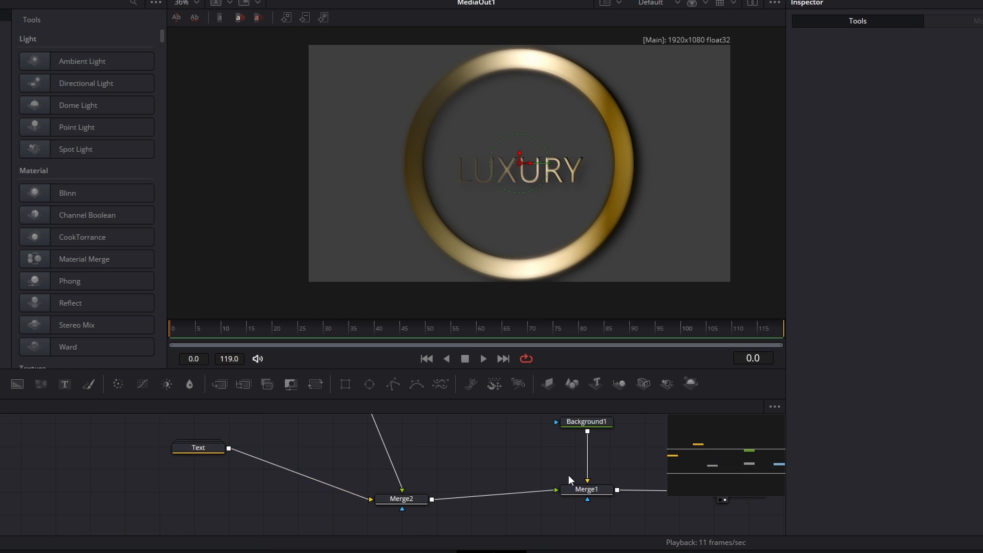
# - Keyframe the Length, Position and Level of Ellipse1 in the Ring group at frame 0, setting Length to 0.0
pyautogui.moveTo(695, 459); pyautogui.dragTo(691, 444)
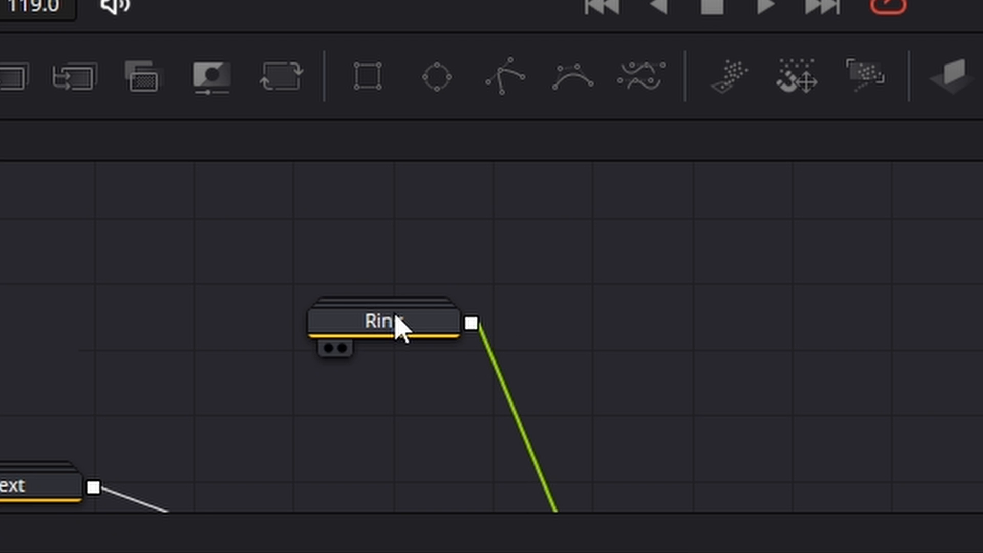
pyautogui.doubleClick(354, 466)
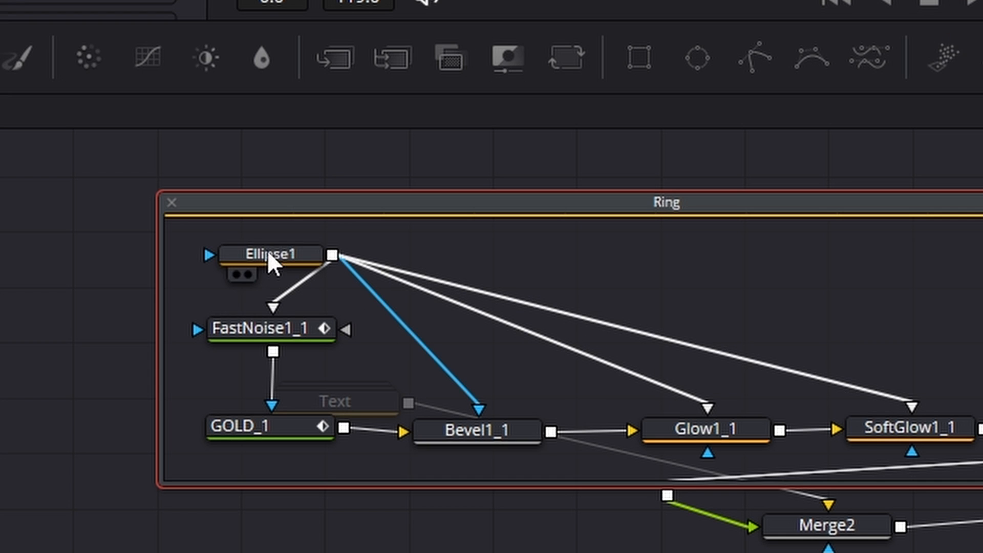
pyautogui.click(268, 250)
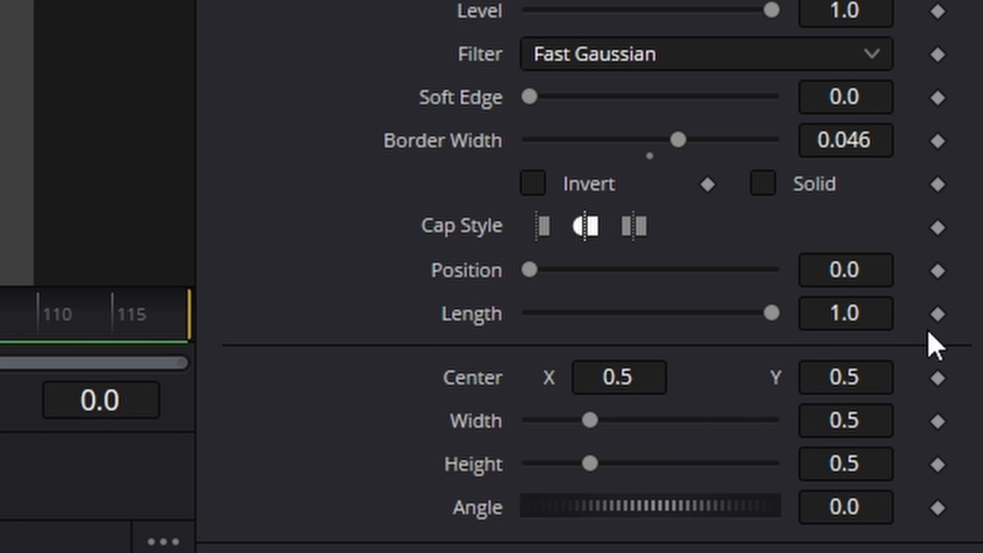
pyautogui.click(937, 313)
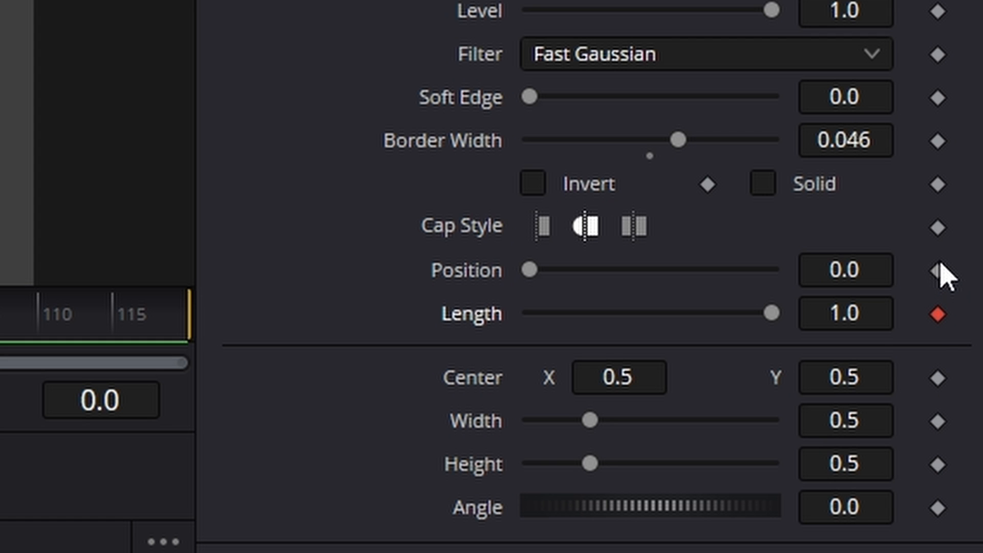
pyautogui.click(938, 270)
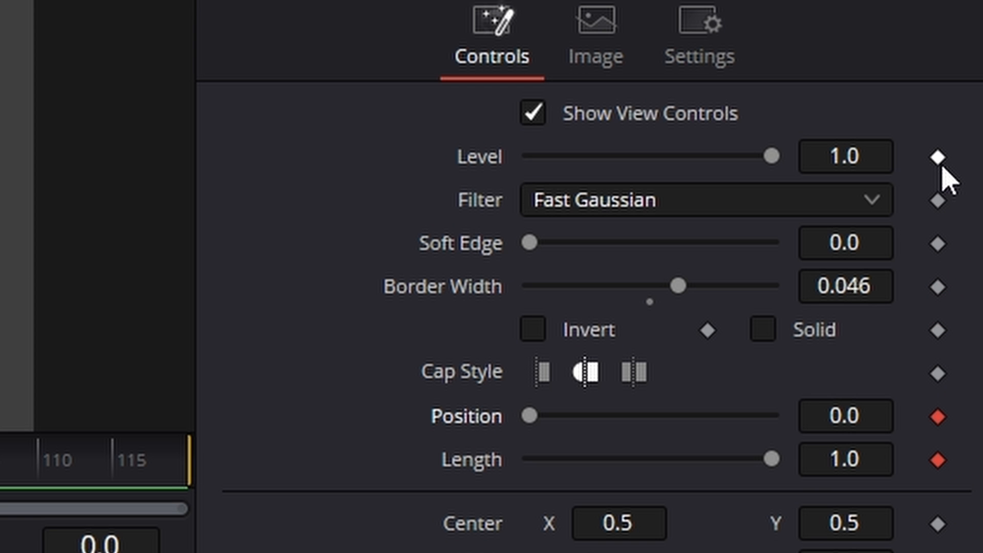
pyautogui.click(938, 156)
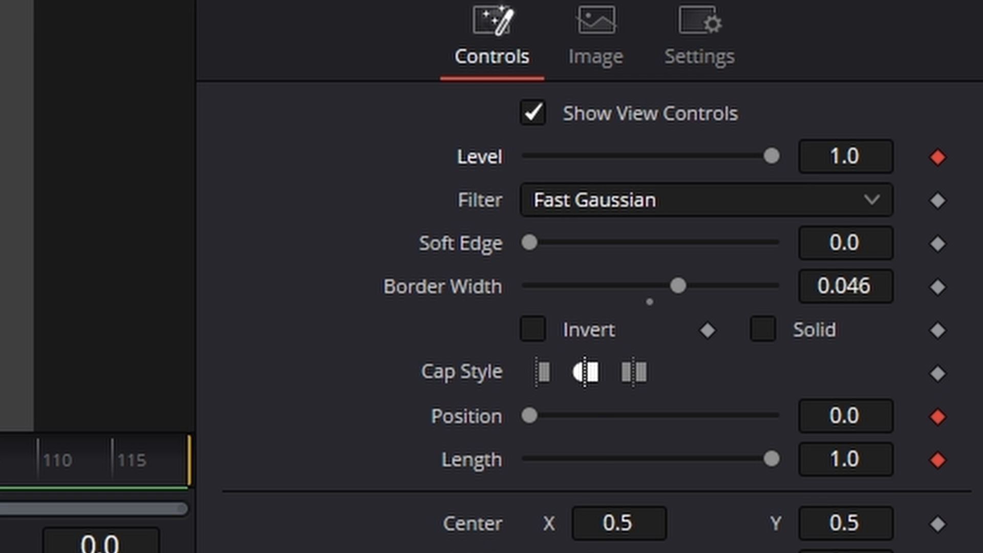
pyautogui.scroll(-3, 589, 308)
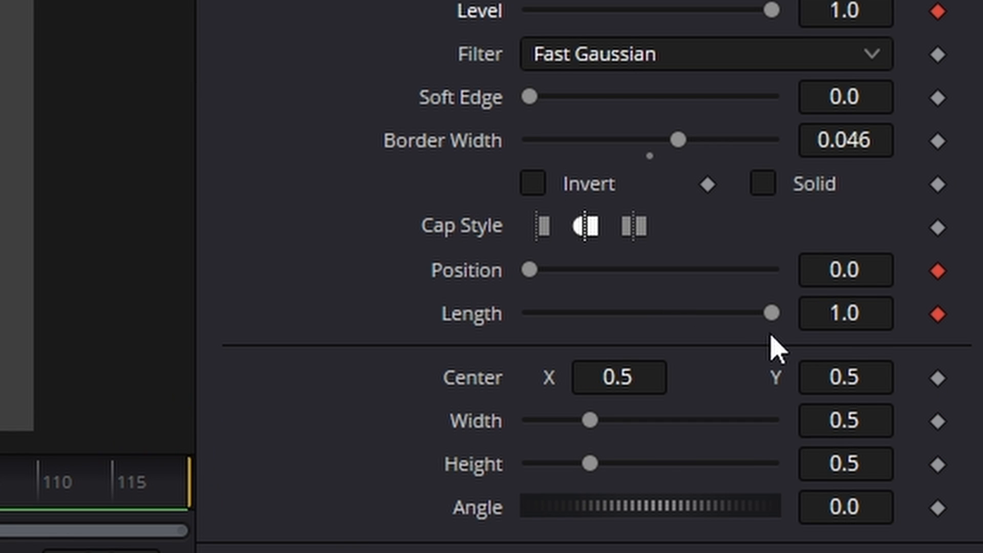
pyautogui.moveTo(768, 320); pyautogui.dragTo(548, 340)
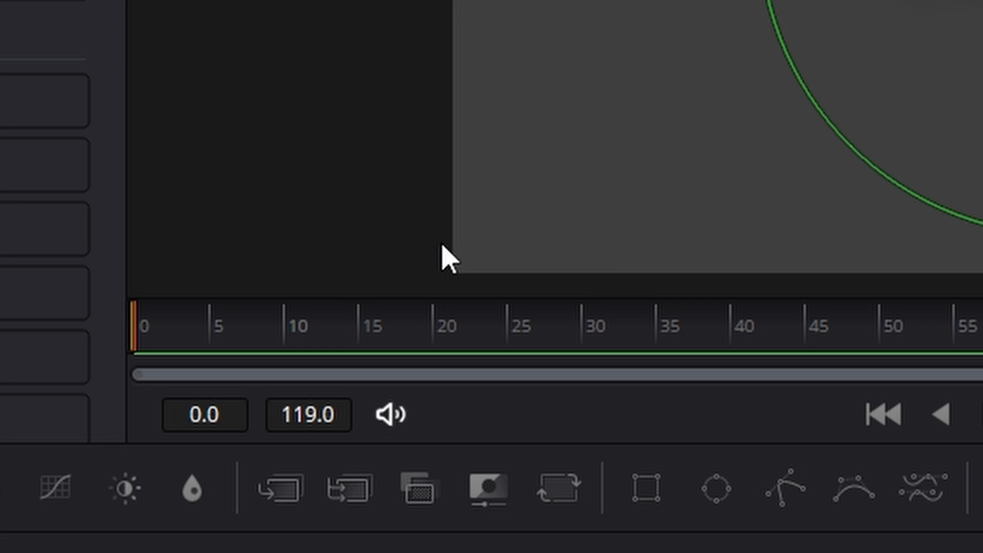
# - Keyframe Ellipse1's Level at 1.0 on frame 5 and open the Level value at frame 0 for editing
pyautogui.moveTo(167, 333); pyautogui.dragTo(221, 329)
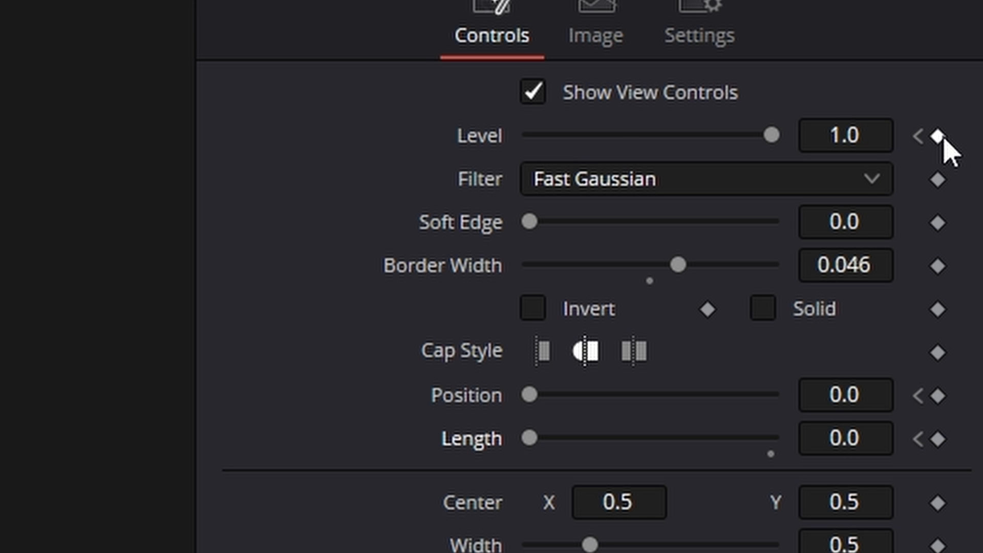
pyautogui.click(940, 137)
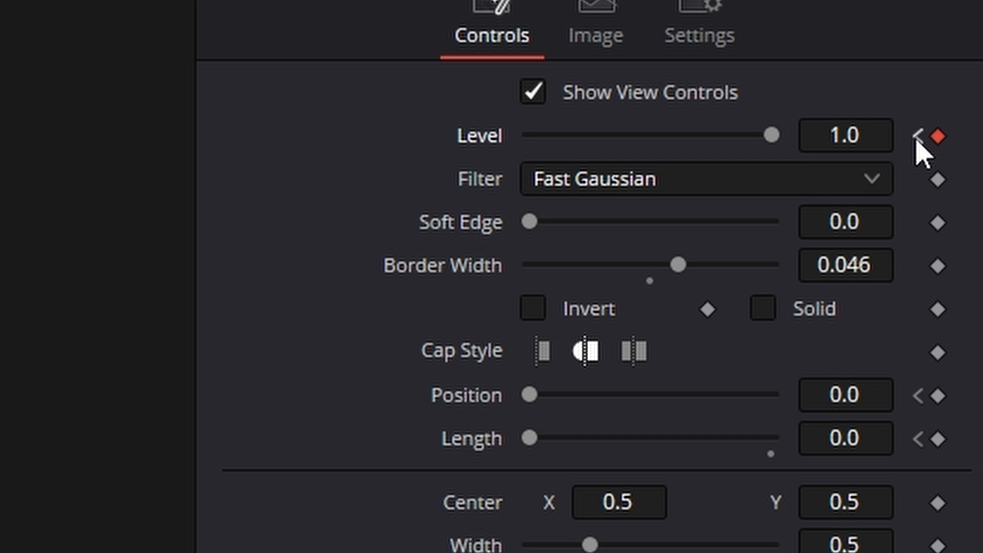
pyautogui.click(851, 135)
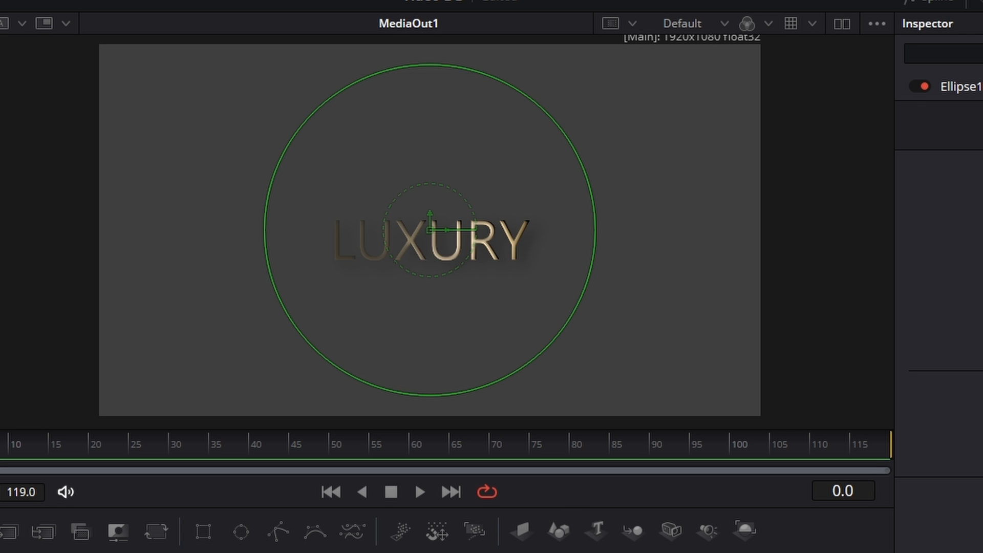
# - Set Ellipse1's Length to 0.65 and Position to 1.0 at frame 40
pyautogui.moveTo(0, 453); pyautogui.dragTo(242, 456)
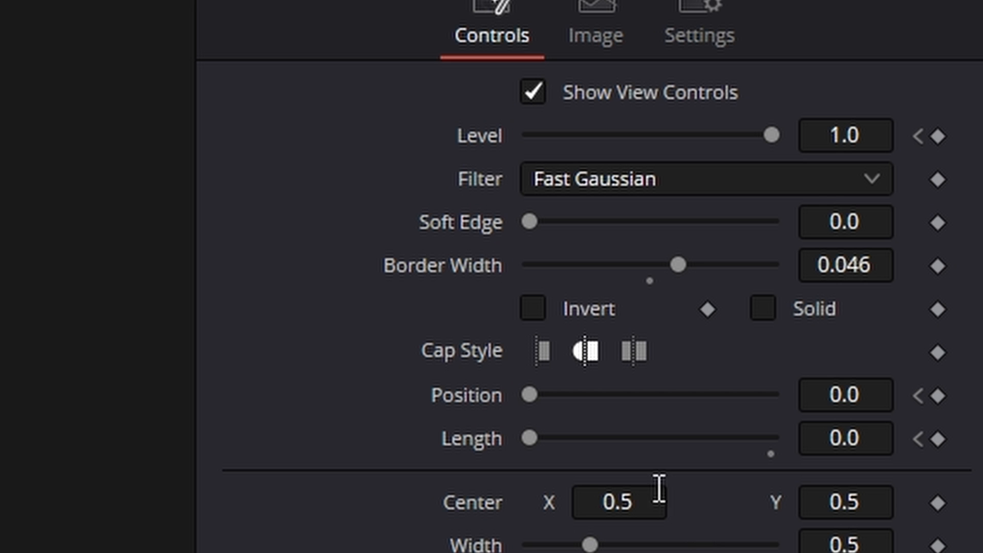
pyautogui.moveTo(538, 443); pyautogui.dragTo(643, 445)
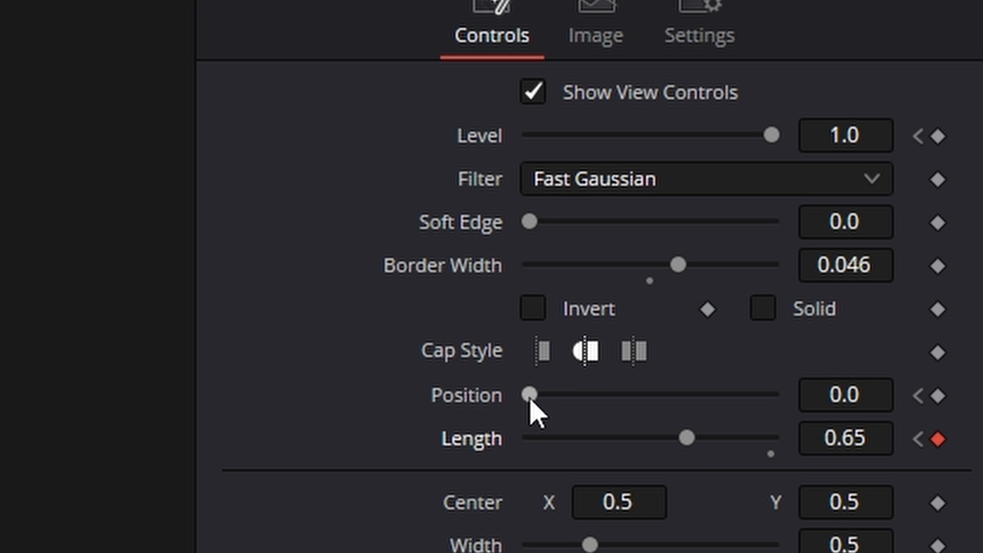
pyautogui.moveTo(529, 398); pyautogui.dragTo(801, 405)
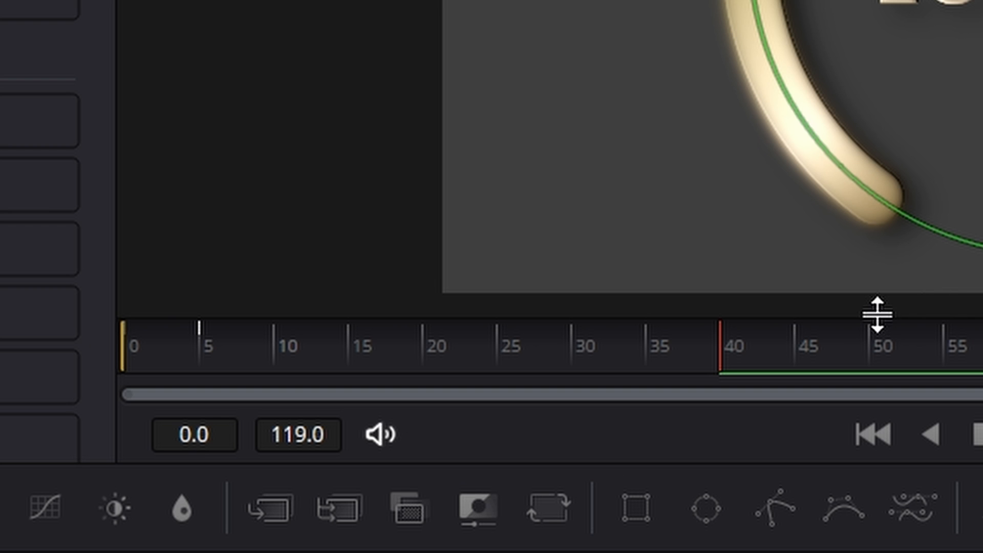
# - Keyframe Ellipse1's Level at 1.0 on frame 35 and lower it to its minimum at frame 40
pyautogui.moveTo(715, 361); pyautogui.dragTo(649, 364)
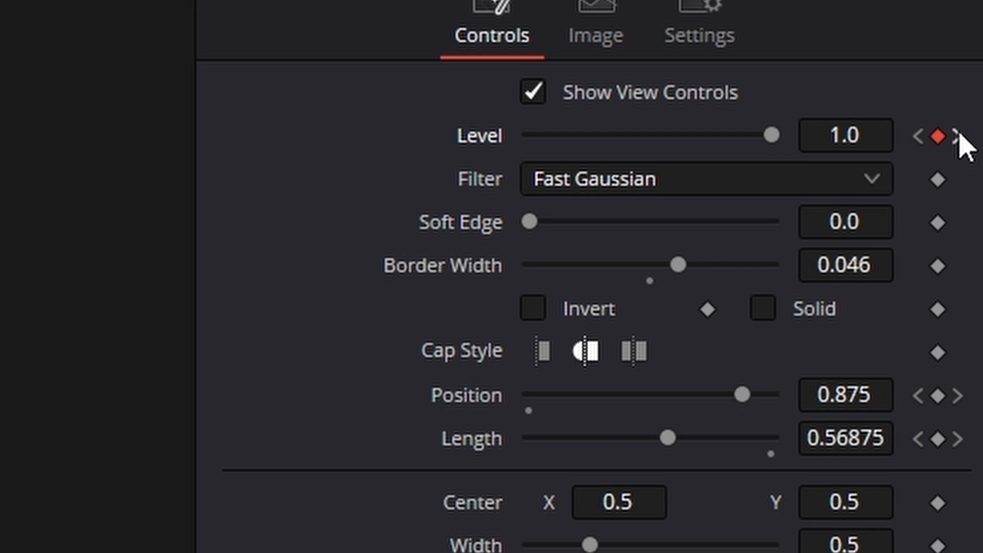
pyautogui.click(958, 135)
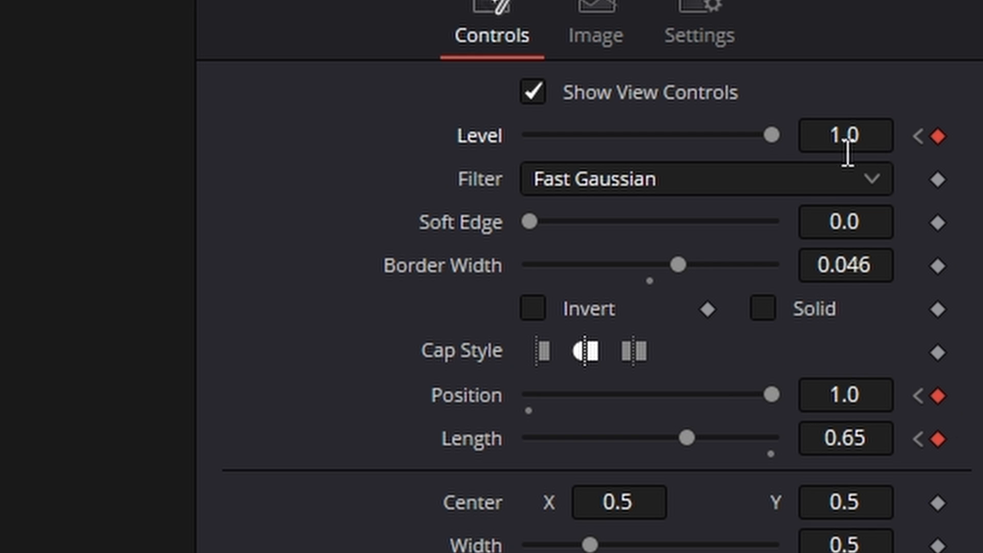
pyautogui.moveTo(770, 136); pyautogui.dragTo(319, 135)
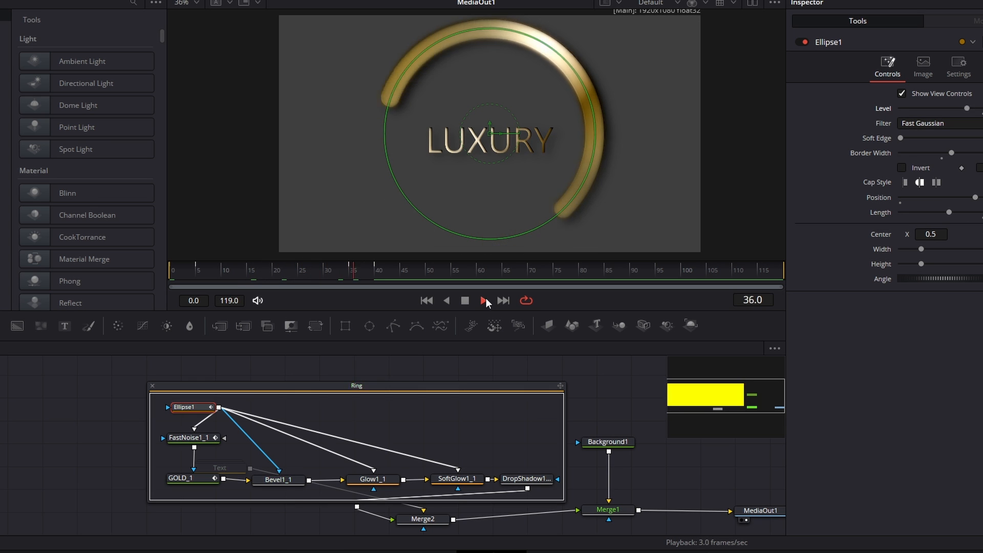
# - Stop playback, park the playhead at frame 21, and darken Background1's solid color to a near-black gray
pyautogui.click(467, 302)
pyautogui.moveTo(287, 276); pyautogui.dragTo(283, 278)
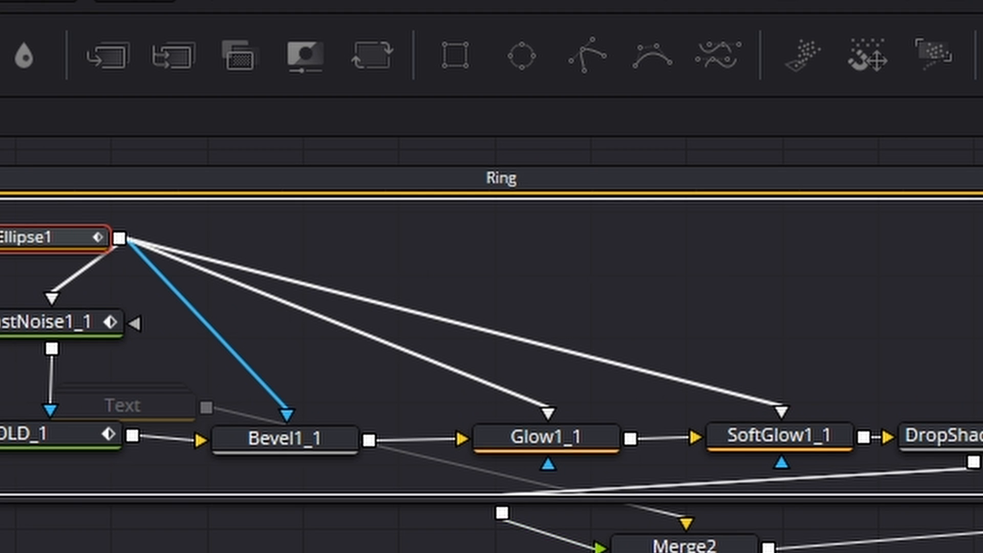
pyautogui.moveTo(966, 328); pyautogui.dragTo(321, 232)
pyautogui.click(593, 240)
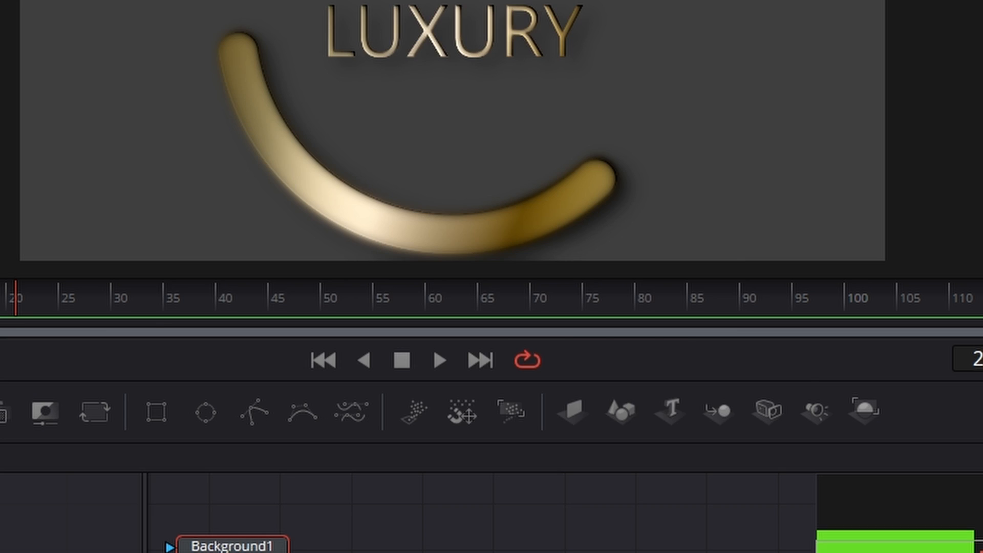
pyautogui.click(643, 298)
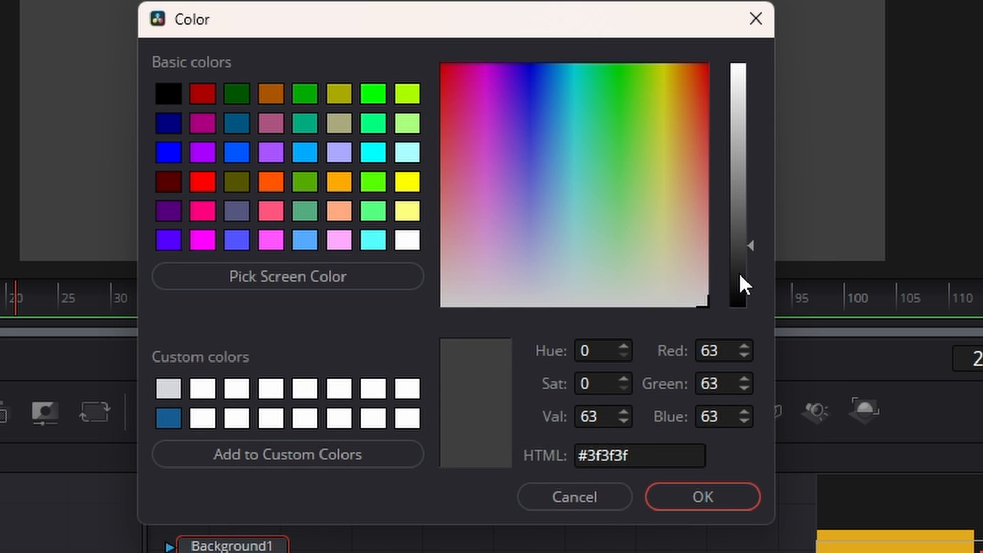
pyautogui.moveTo(738, 272); pyautogui.dragTo(740, 280)
pyautogui.click(725, 499)
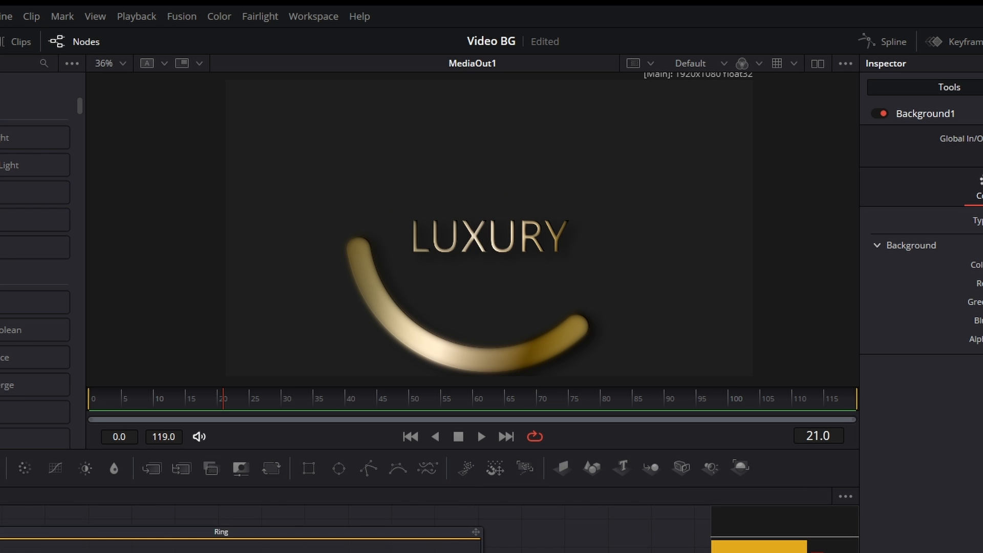
# - Inspect the ring's ends up close and enable Motion Blur for Ellipse1 in the Ring group
pyautogui.scroll(1, 353, 529)
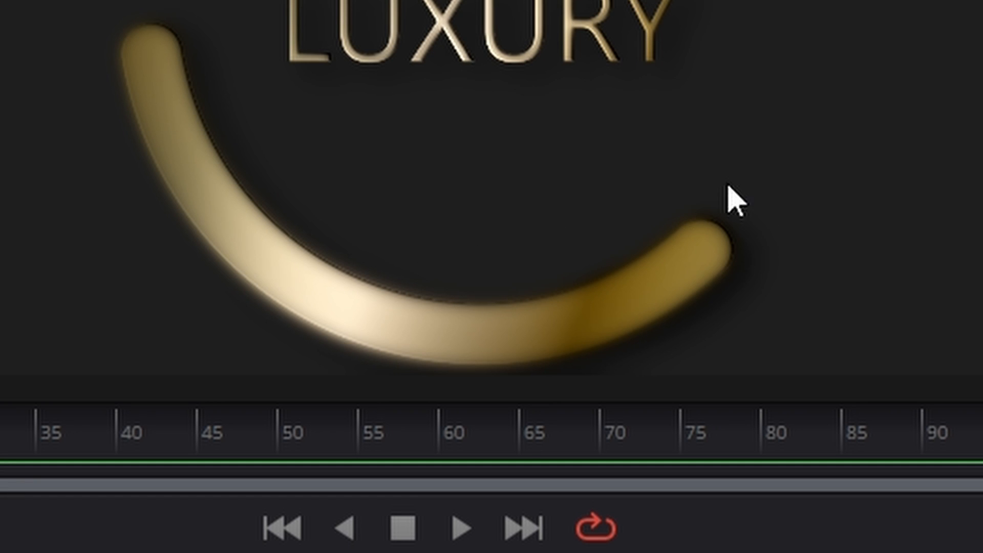
pyautogui.scroll(4, 750, 297)
pyautogui.scroll(-4, 671, 154)
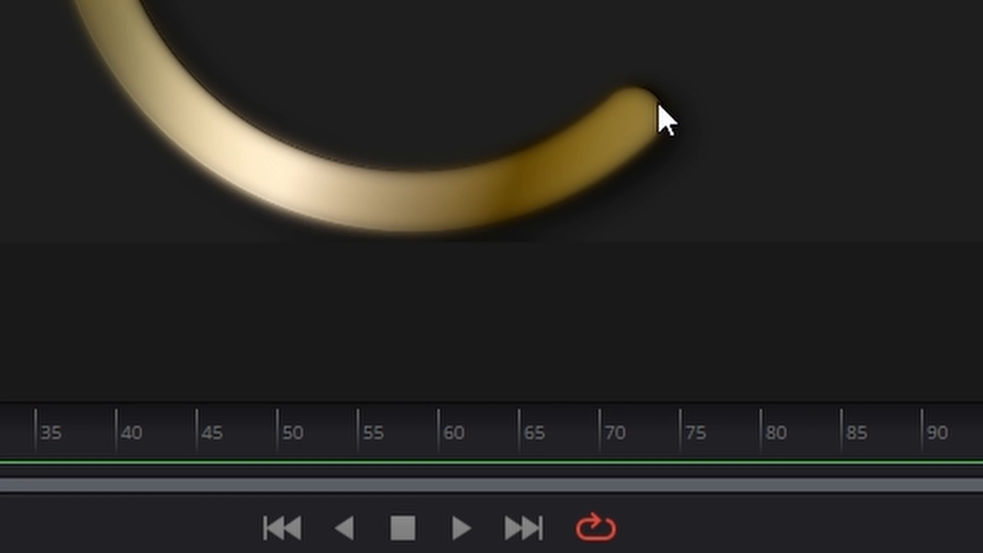
pyautogui.scroll(2, 666, 120)
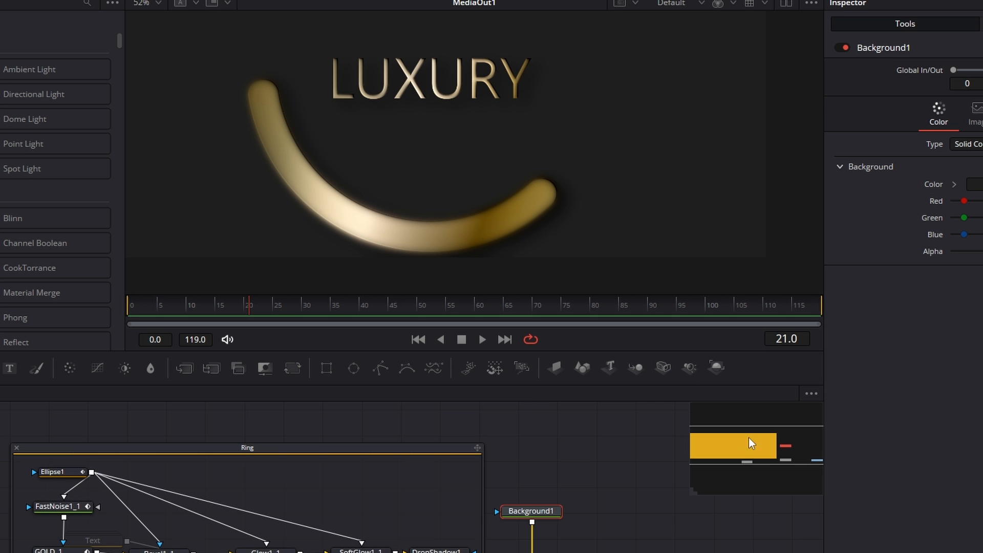
pyautogui.moveTo(749, 438); pyautogui.dragTo(730, 444)
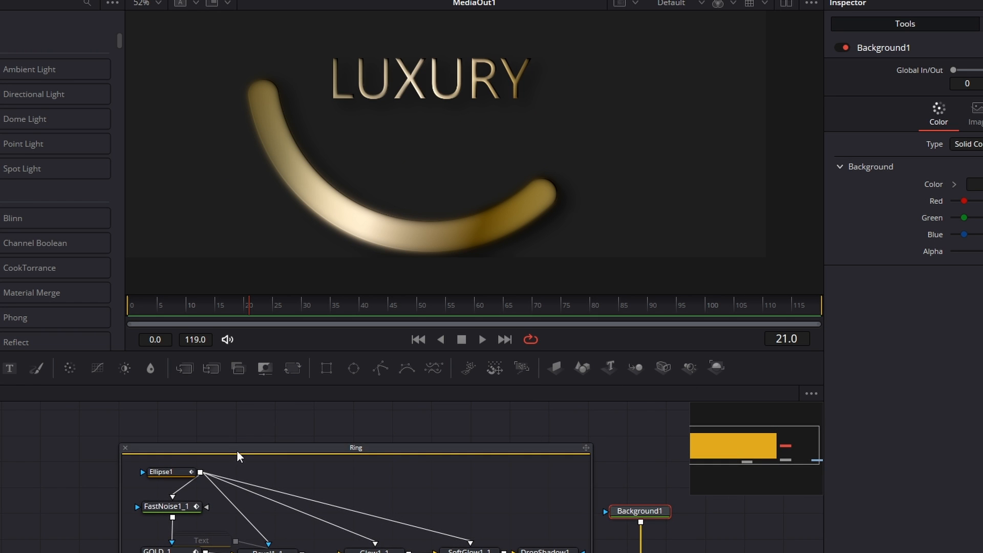
pyautogui.moveTo(237, 450); pyautogui.dragTo(204, 441)
pyautogui.click(250, 247)
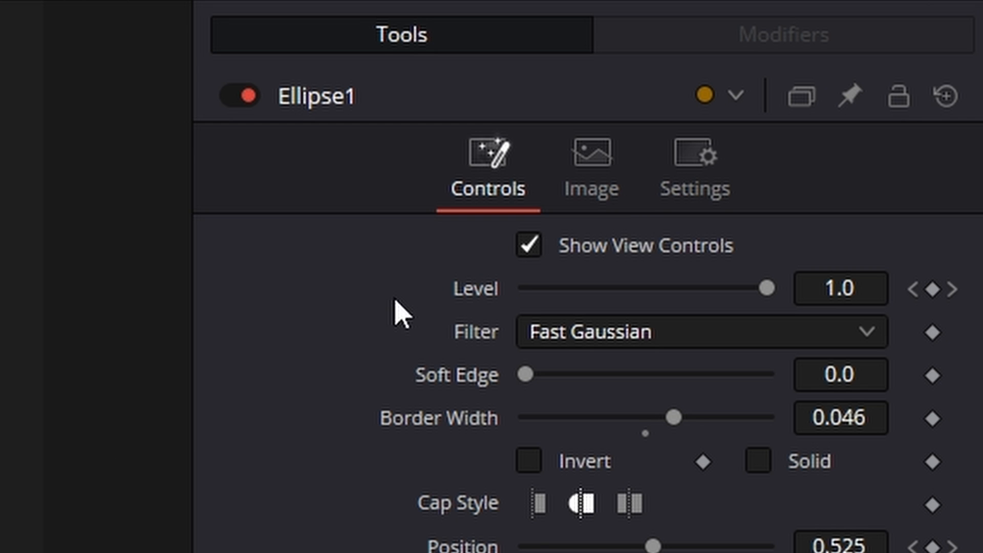
pyautogui.click(696, 169)
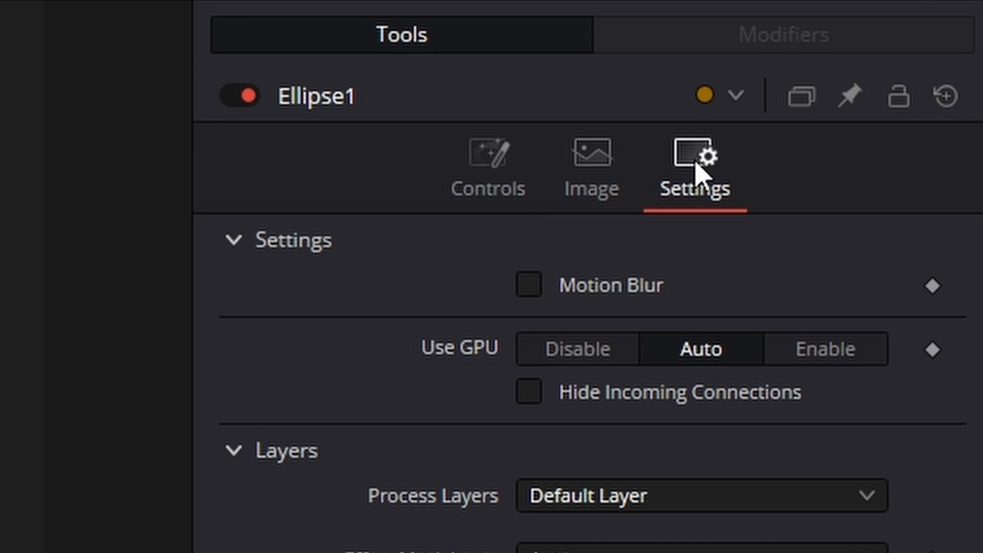
pyautogui.click(536, 288)
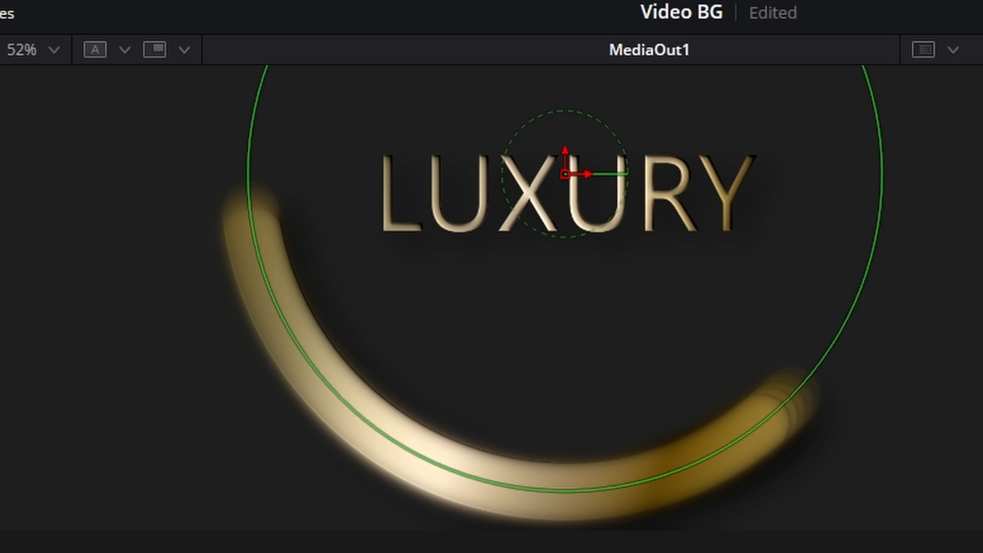
# - Set Ellipse1's motion blur Quality to 20, Shutter Angle to 2000 and Sample Spread to 3
pyautogui.click(848, 328)
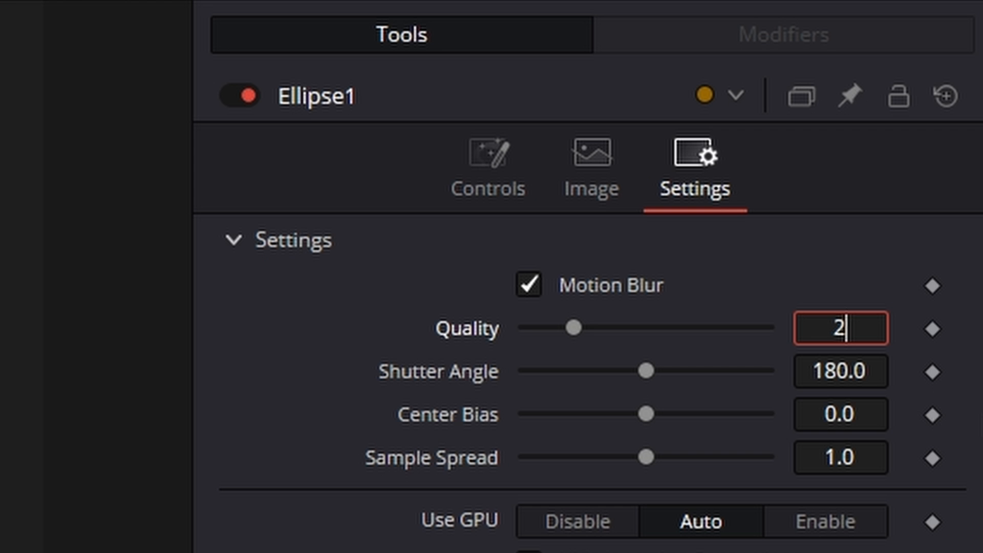
pyautogui.write('0')
pyautogui.press('Tab')
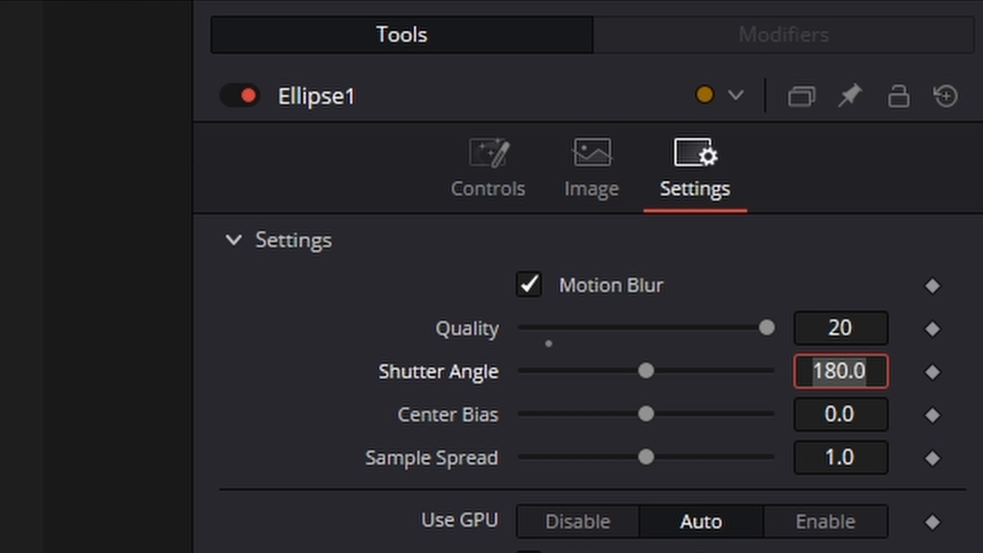
pyautogui.write('2000')
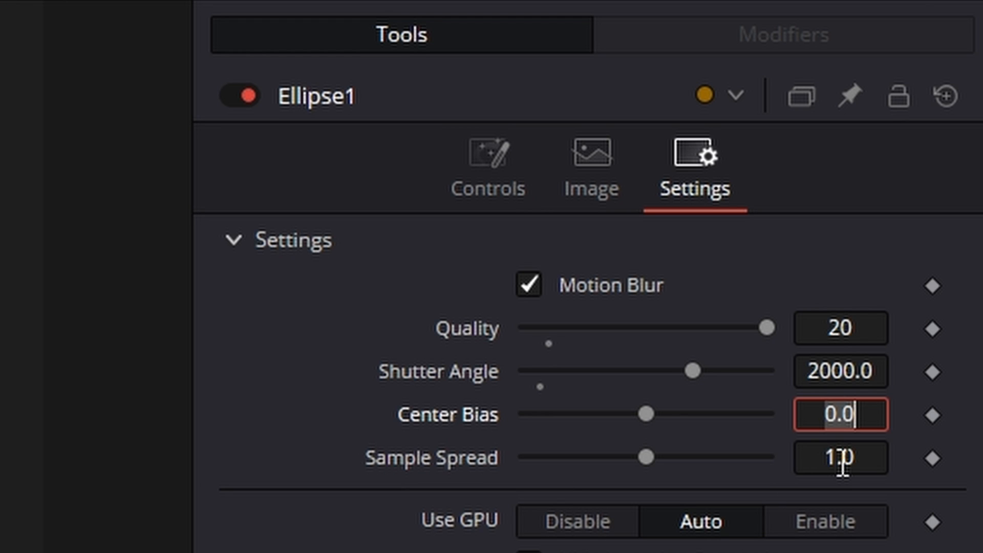
pyautogui.click(813, 457)
pyautogui.write('3')
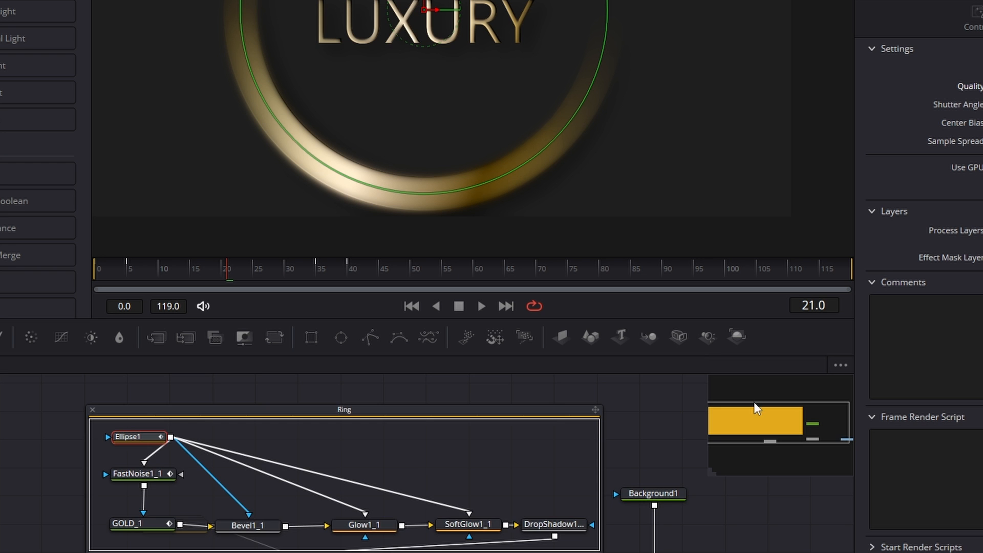
# - Preview the ring animation, collapse the Ring group, and place its node directly above Merge2
pyautogui.moveTo(754, 402); pyautogui.dragTo(808, 430)
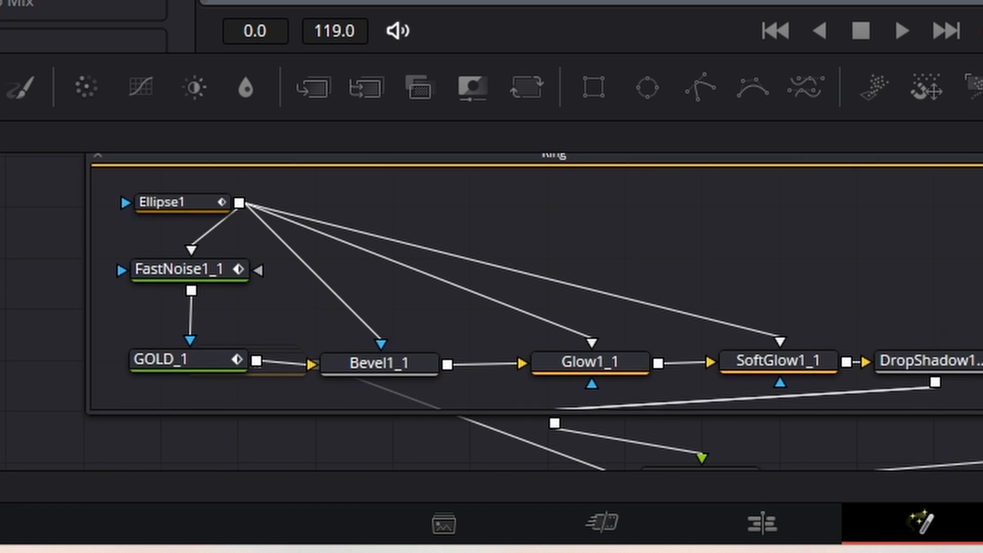
pyautogui.moveTo(491, 286); pyautogui.dragTo(635, 340)
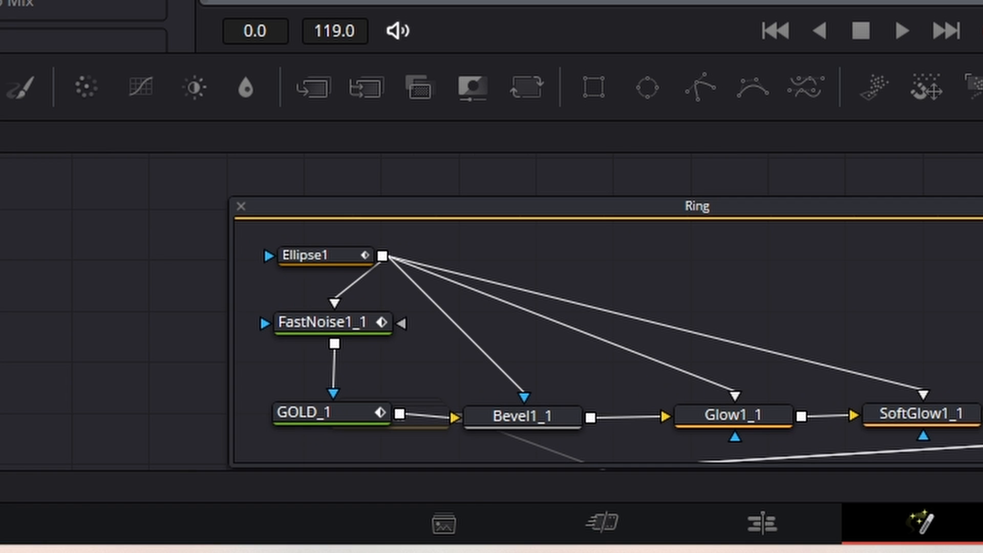
pyautogui.click(241, 207)
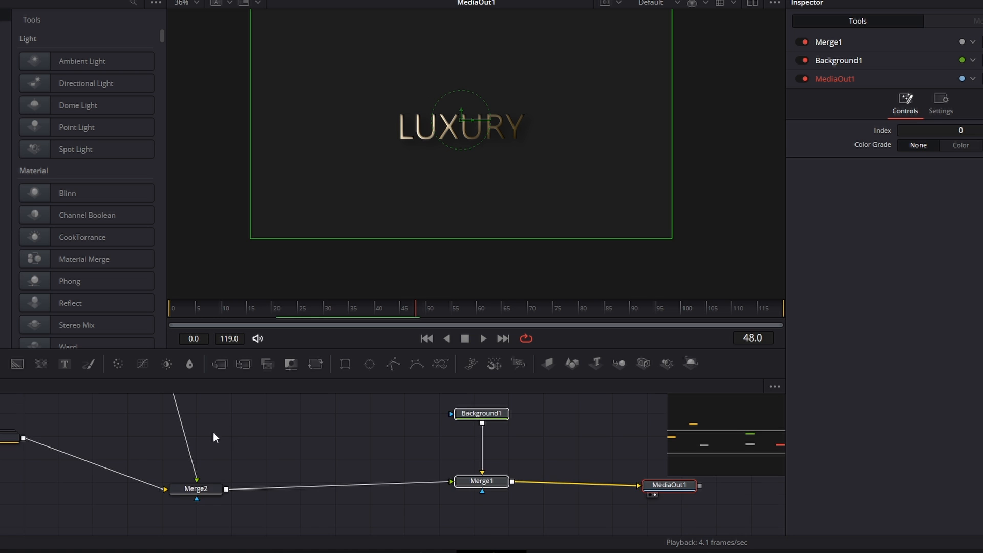
pyautogui.moveTo(157, 424); pyautogui.dragTo(209, 421)
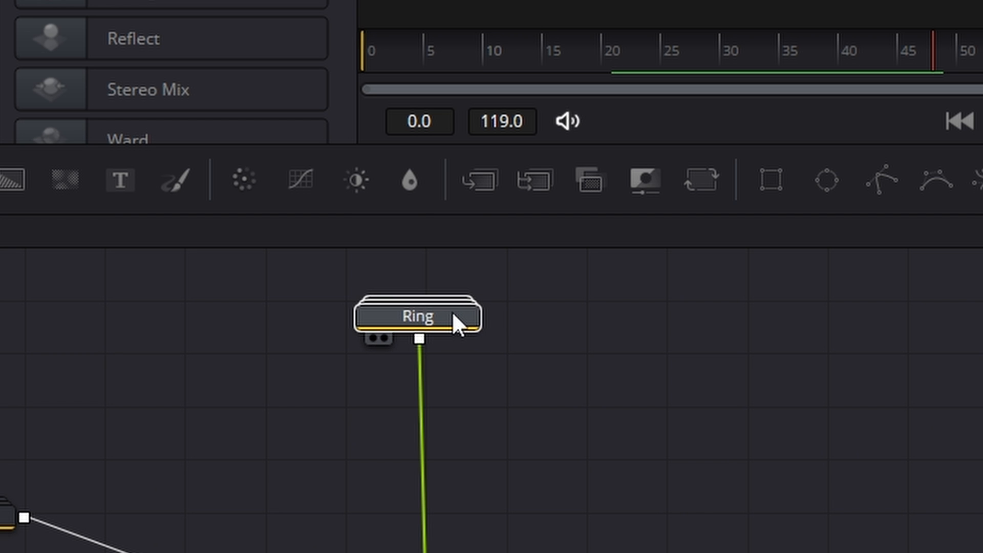
pyautogui.scroll(-1, 720, 387)
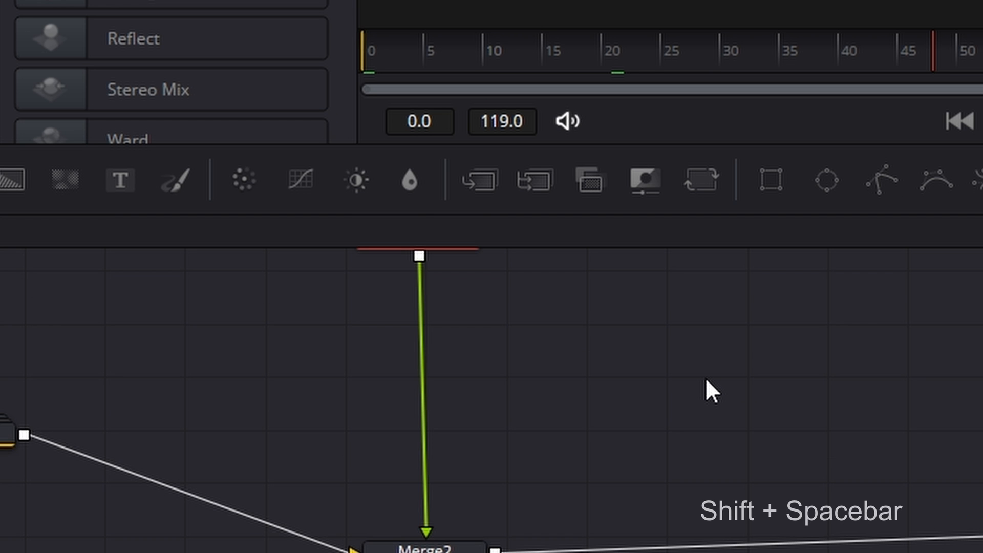
pyautogui.scroll(1, 705, 376)
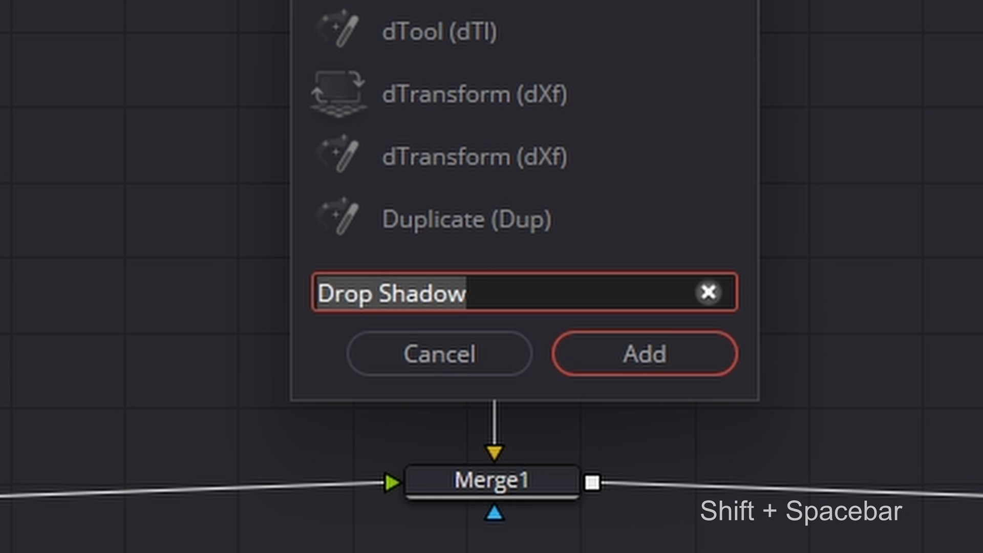
pyautogui.press('BackSpace')
pyautogui.write('dup')
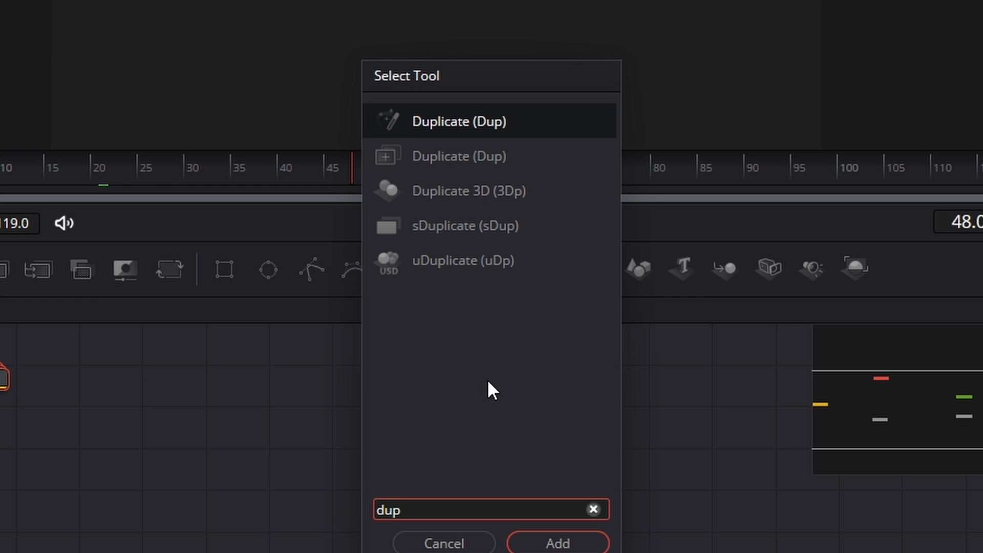
pyautogui.click(478, 542)
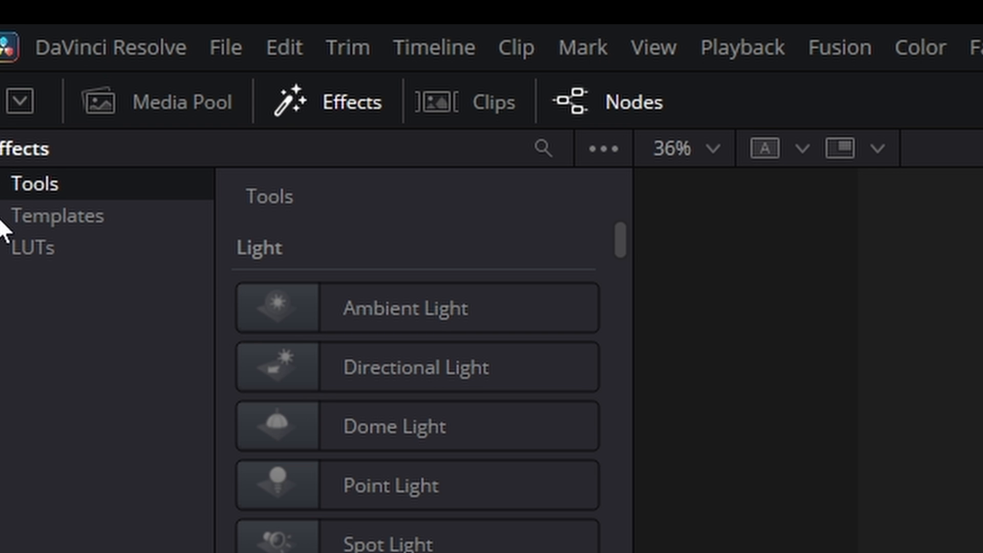
# - Add a Duplicate node from the Effect tools on the connection between the Ring group and Merge2
pyautogui.click(1, 185)
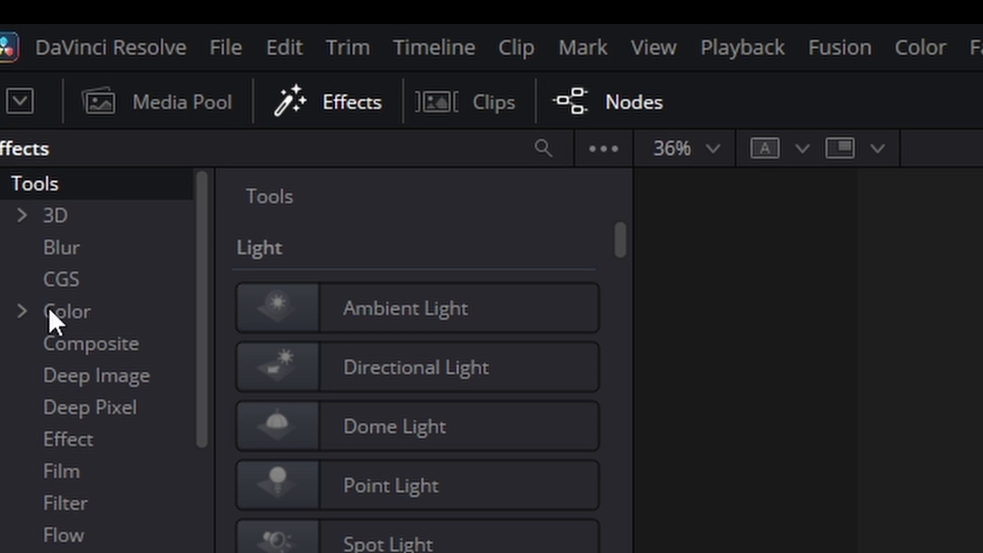
pyautogui.click(71, 441)
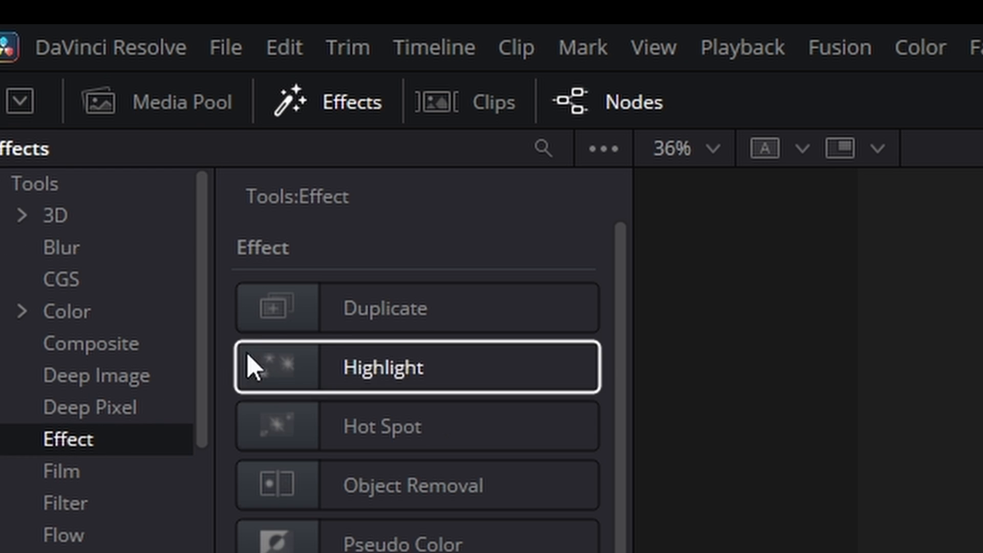
pyautogui.moveTo(271, 313); pyautogui.dragTo(423, 466)
pyautogui.click(461, 464)
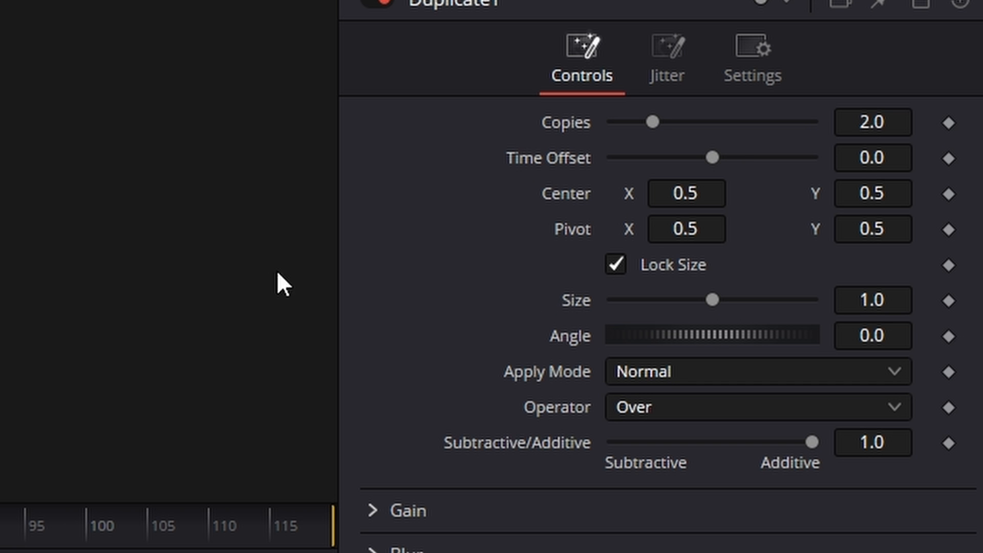
# - Dismiss the browser notification, set Duplicate1's Size to 1.2, and preview the duplicated ring in playback
pyautogui.moveTo(376, 450); pyautogui.dragTo(352, 450)
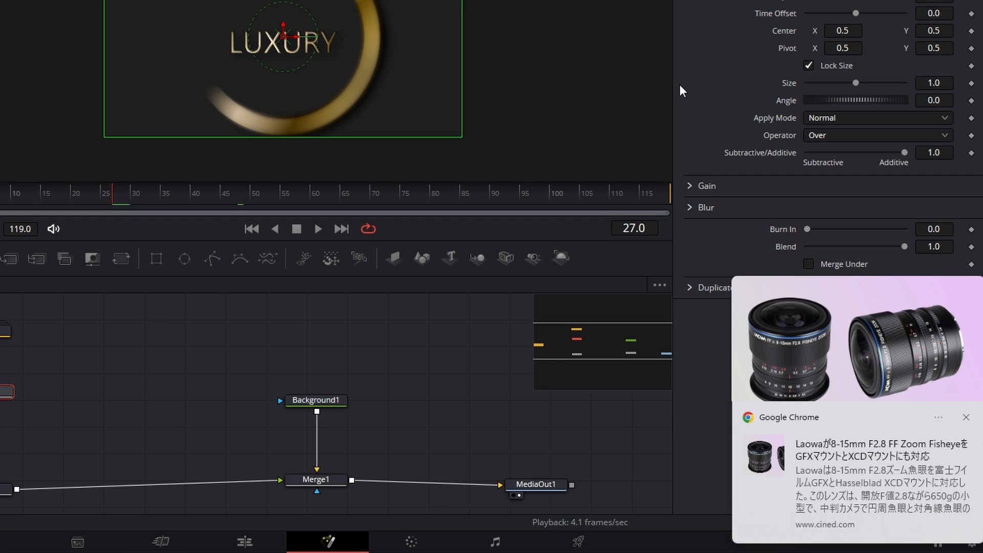
pyautogui.click(966, 418)
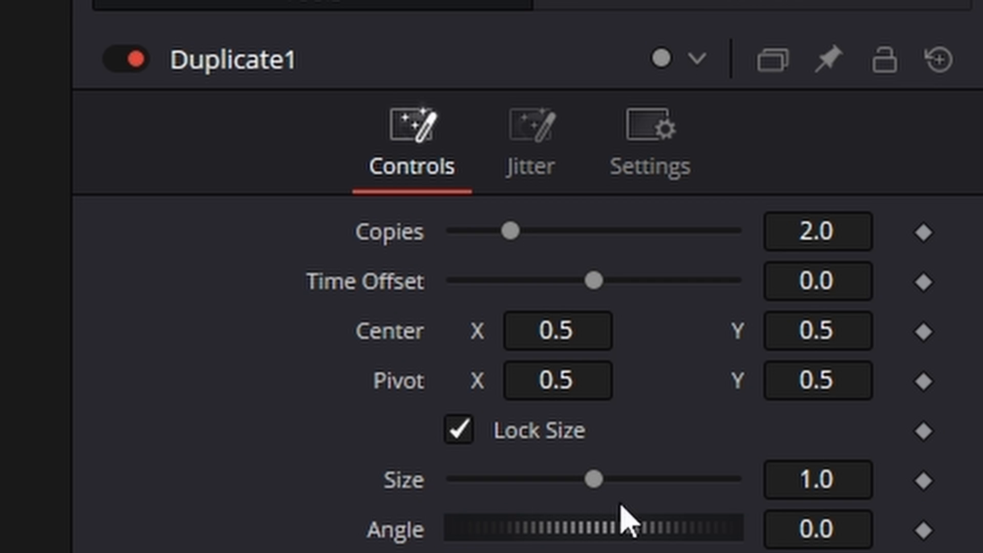
pyautogui.click(814, 486)
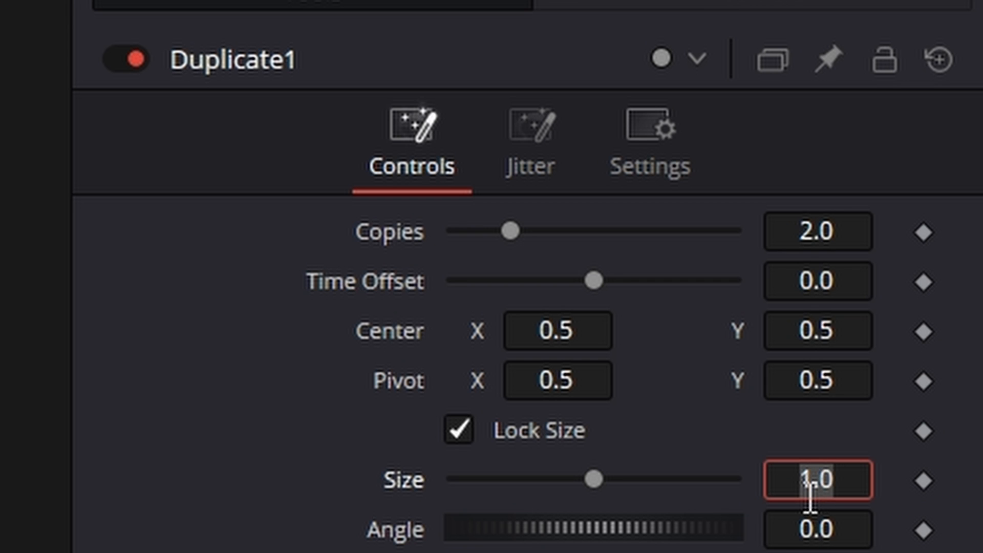
pyautogui.write('1.05')
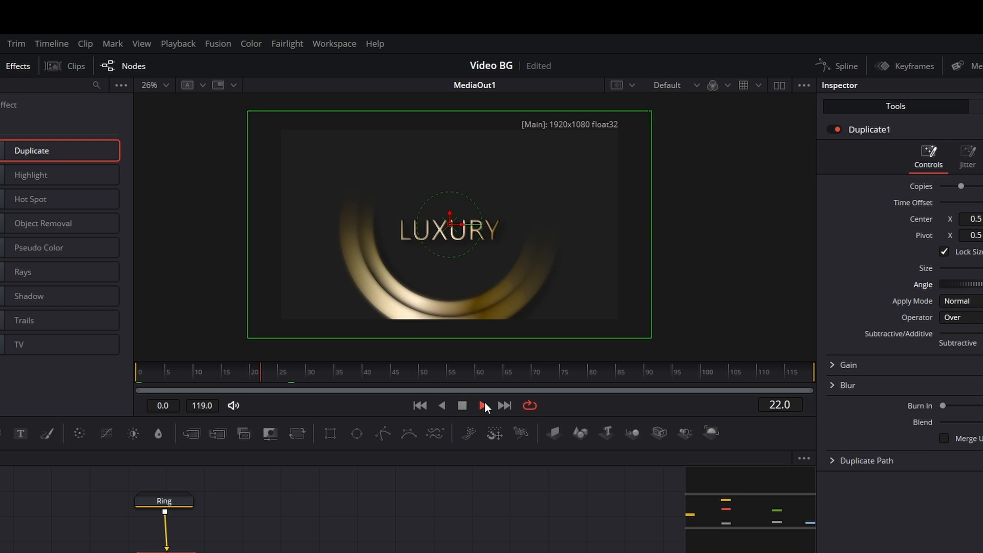
pyautogui.click(465, 406)
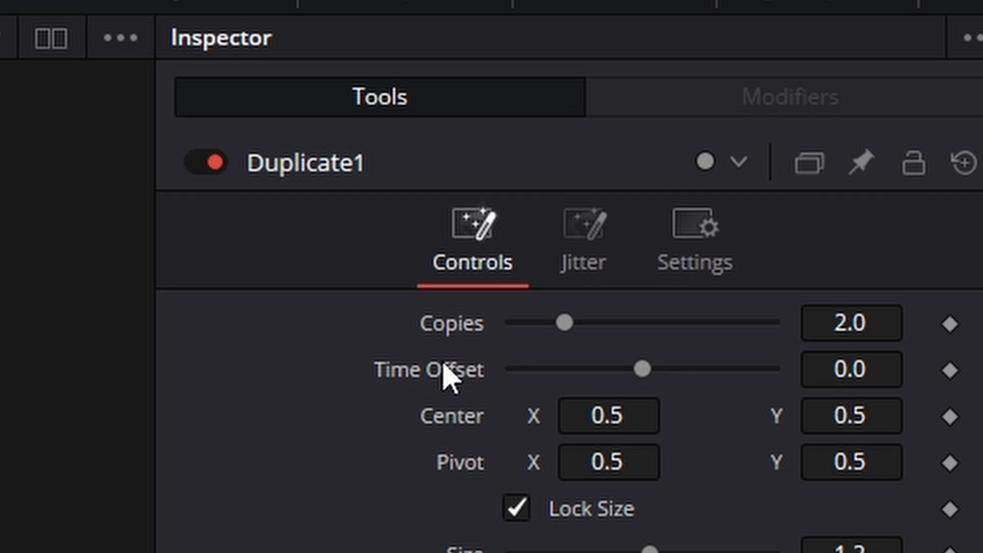
# - Set Duplicate1's Time Offset to 6 and Copies to 4
pyautogui.click(846, 368)
pyautogui.write('6')
pyautogui.press('Tab')
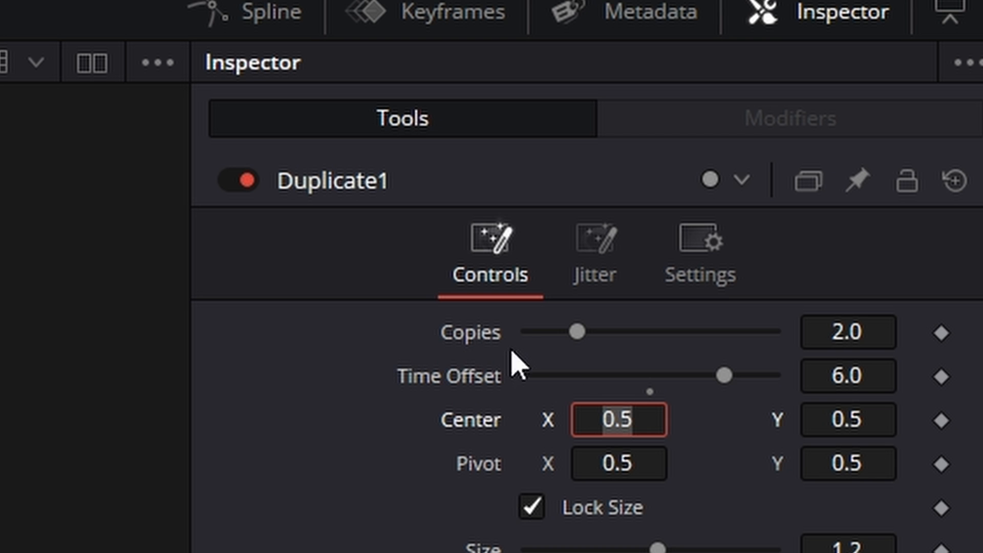
pyautogui.click(857, 329)
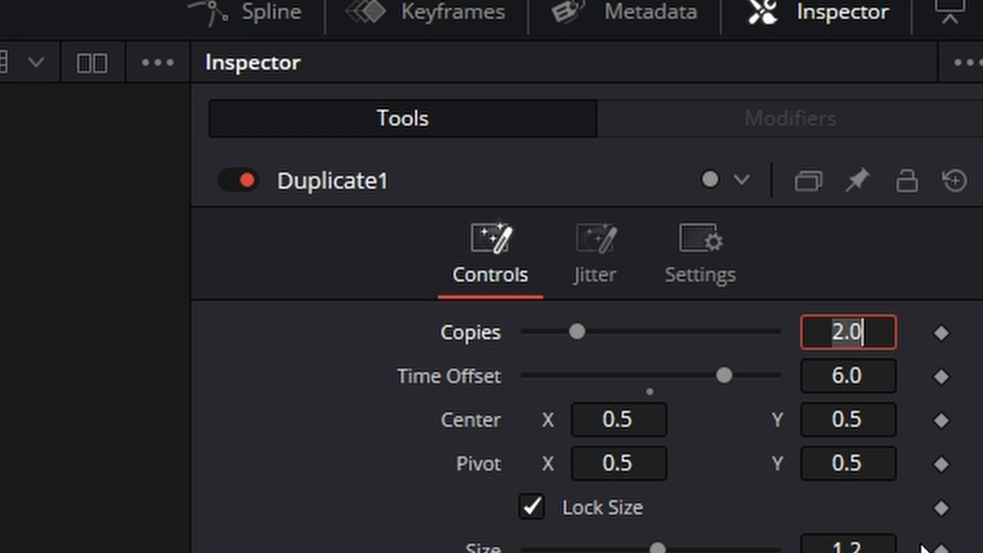
pyautogui.write('4')
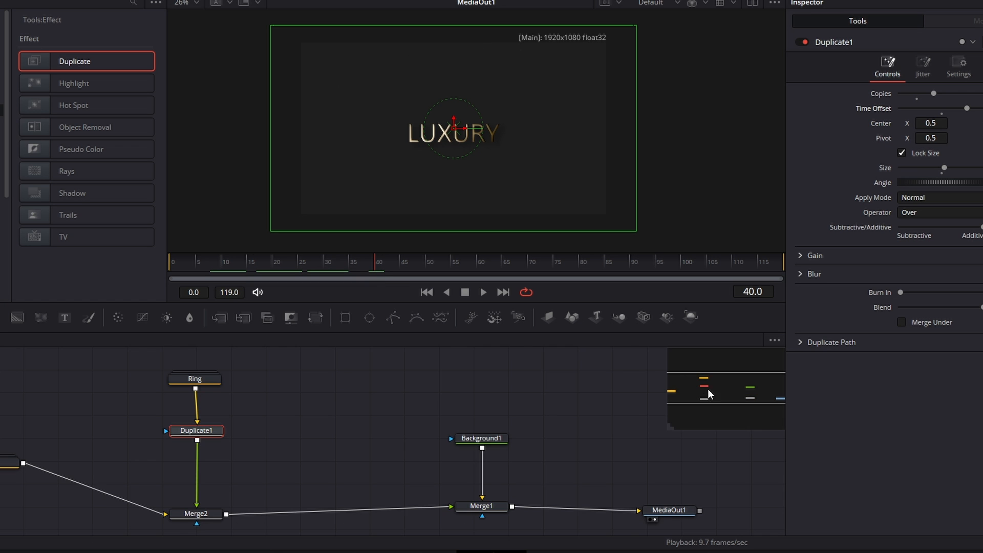
pyautogui.moveTo(708, 389); pyautogui.dragTo(729, 387)
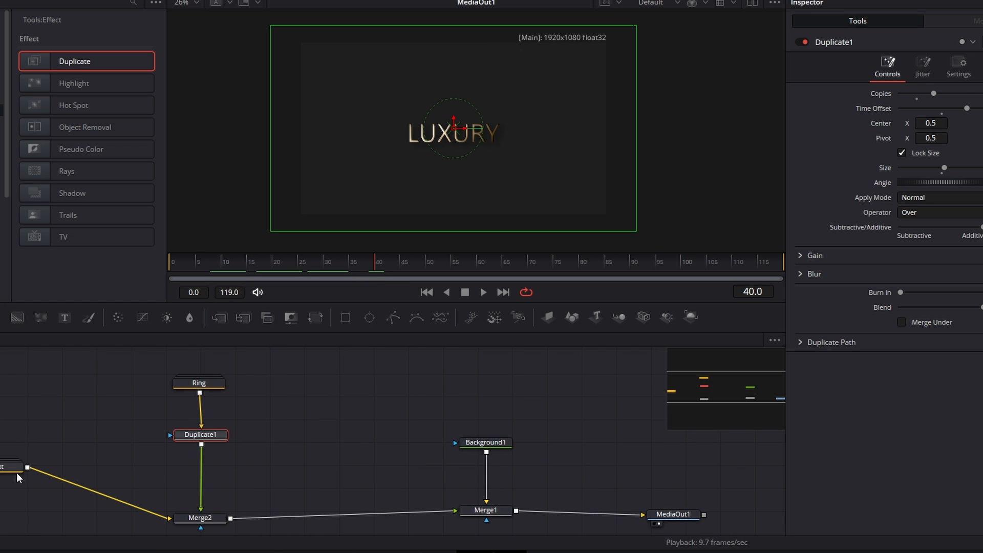
# - Add a second Background node and merge it over Merge2's output ahead of Merge1, keeping the nodes aligned
pyautogui.moveTo(16, 472); pyautogui.dragTo(16, 513)
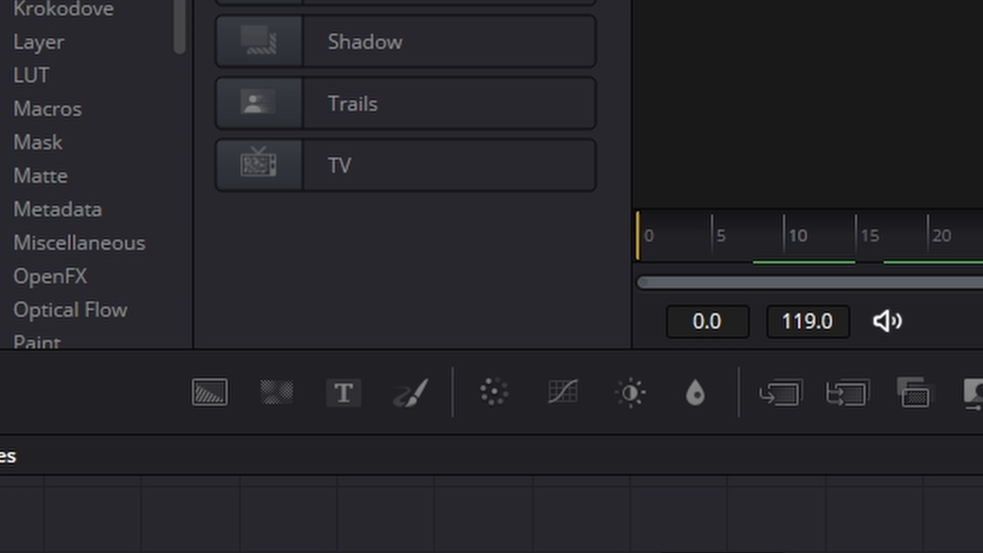
pyautogui.moveTo(201, 399); pyautogui.dragTo(805, 280)
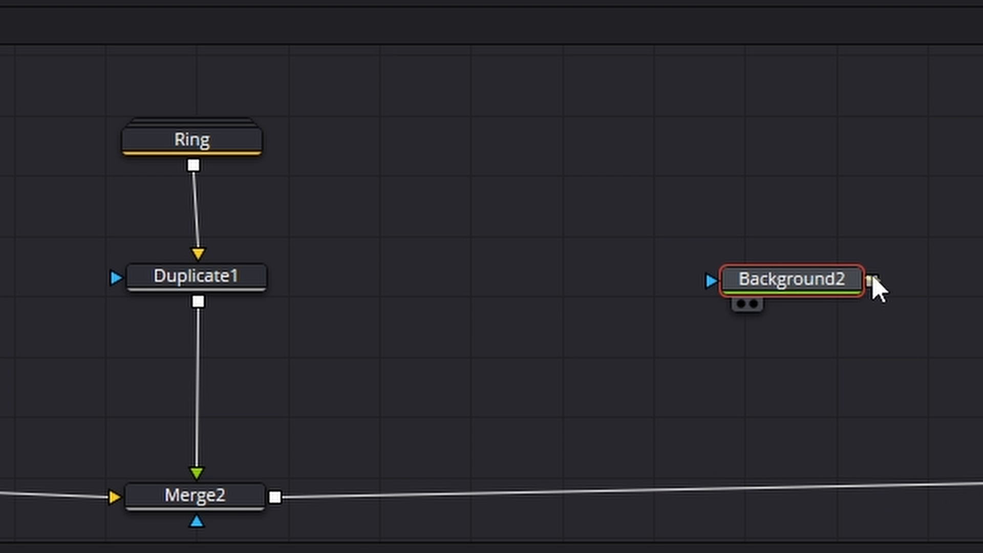
pyautogui.moveTo(871, 280); pyautogui.dragTo(272, 497)
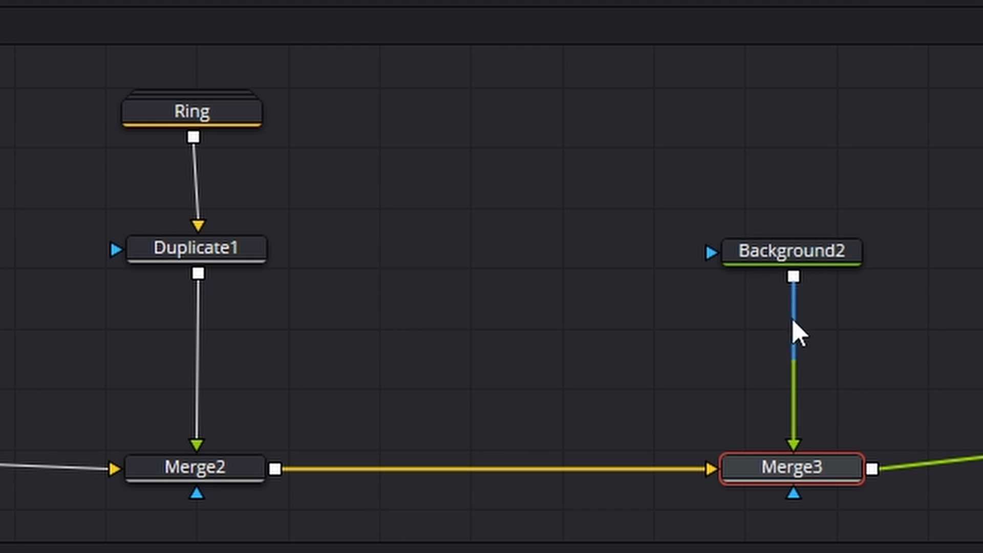
pyautogui.moveTo(816, 251); pyautogui.dragTo(818, 285)
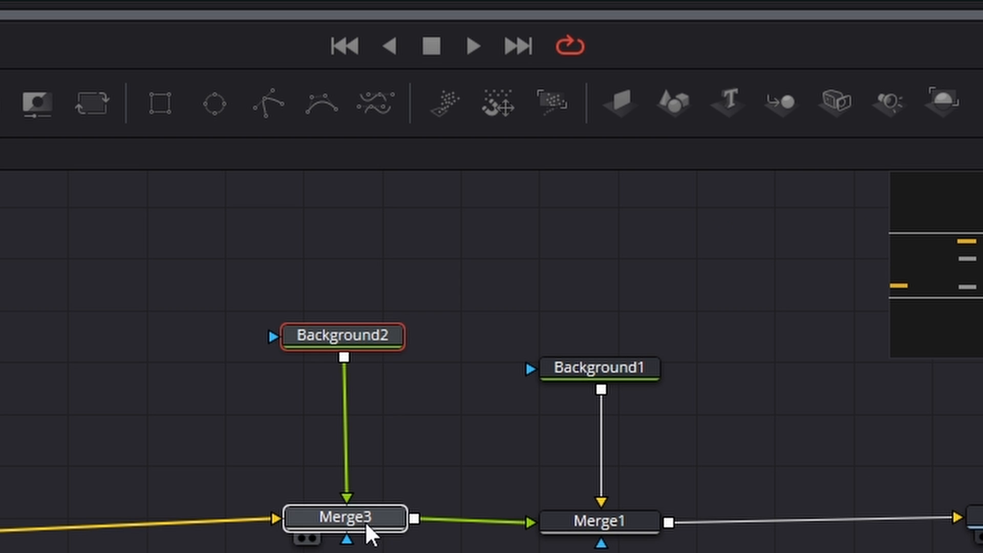
pyautogui.click(814, 472)
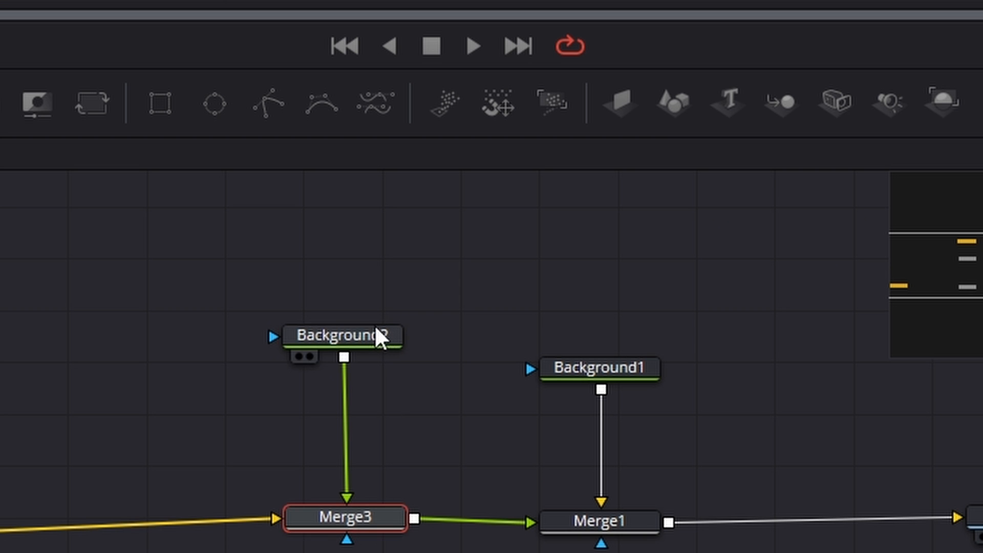
# - Rename the Background2 node as Light
pyautogui.click(369, 329)
pyautogui.press('F2')
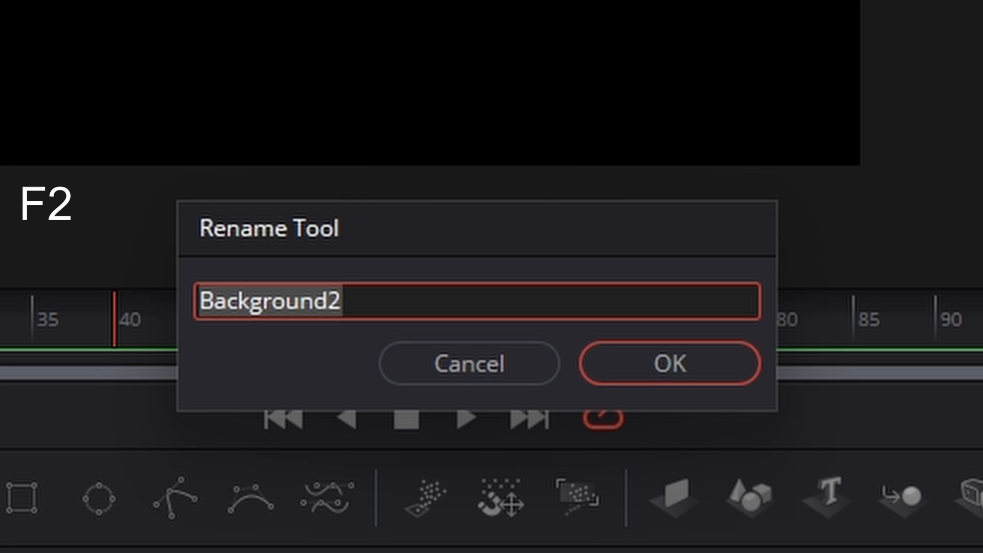
pyautogui.write('Light')
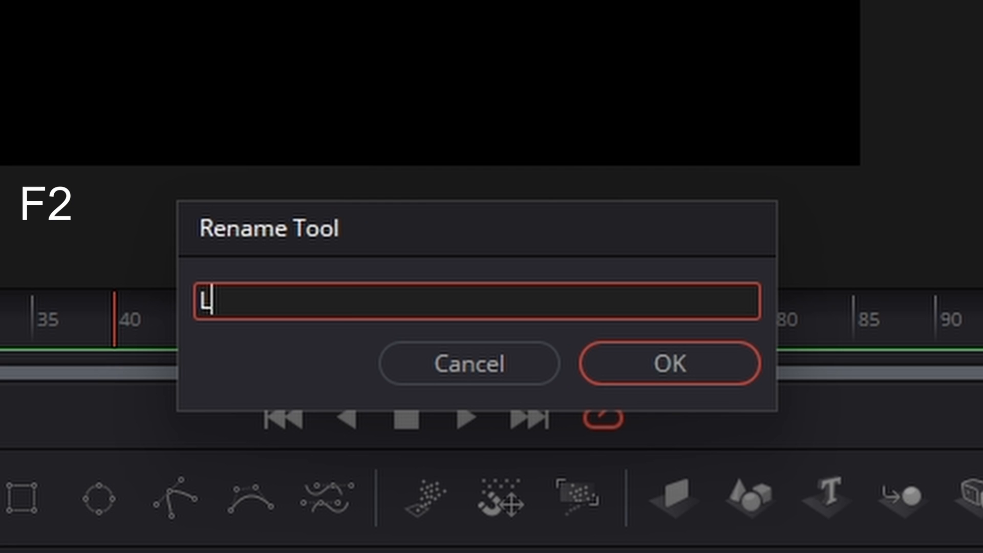
pyautogui.press('Return')
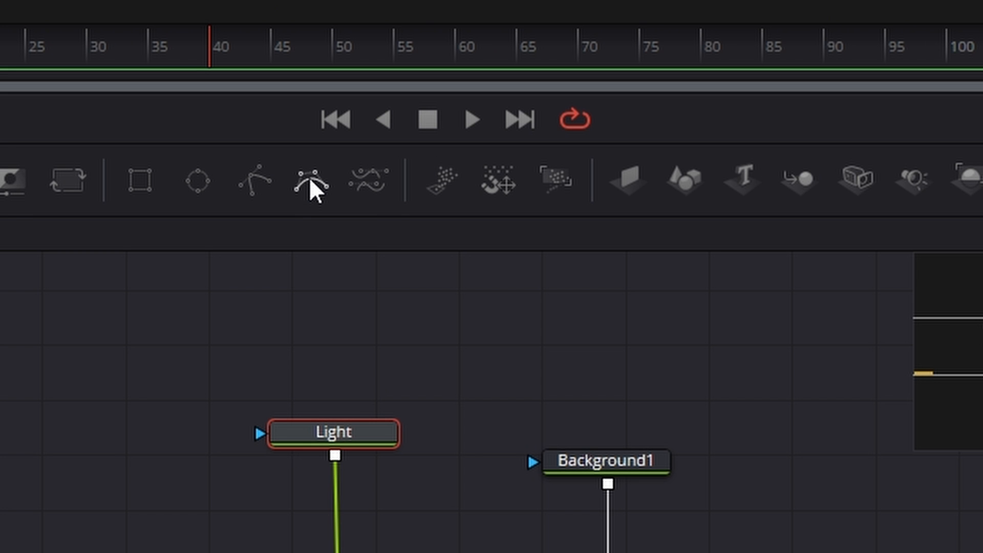
# - Mask Light with an inverted B-Spline drawn as a closed diagonal shape from beyond the frame's upper-right corner to its lower-left corner
pyautogui.click(309, 177)
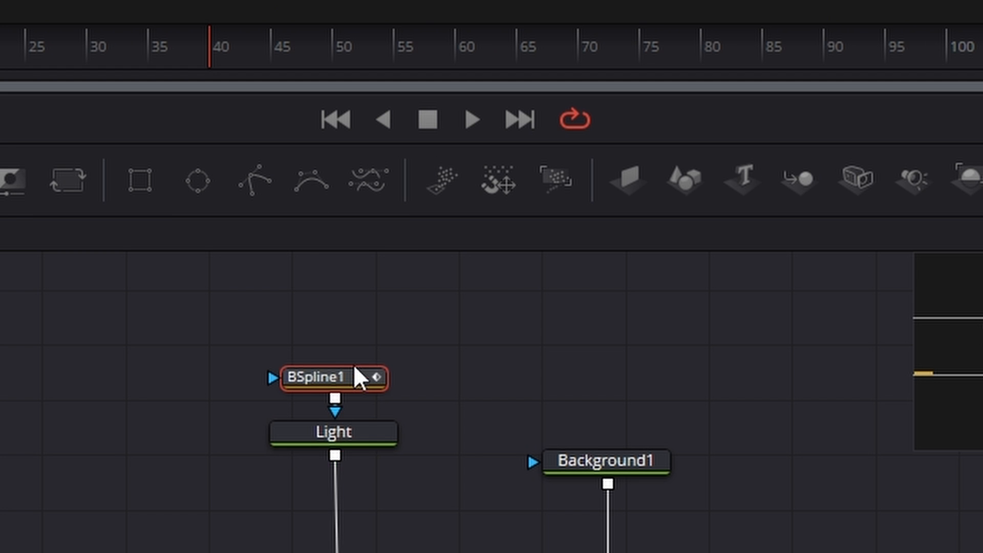
pyautogui.moveTo(355, 382); pyautogui.dragTo(361, 349)
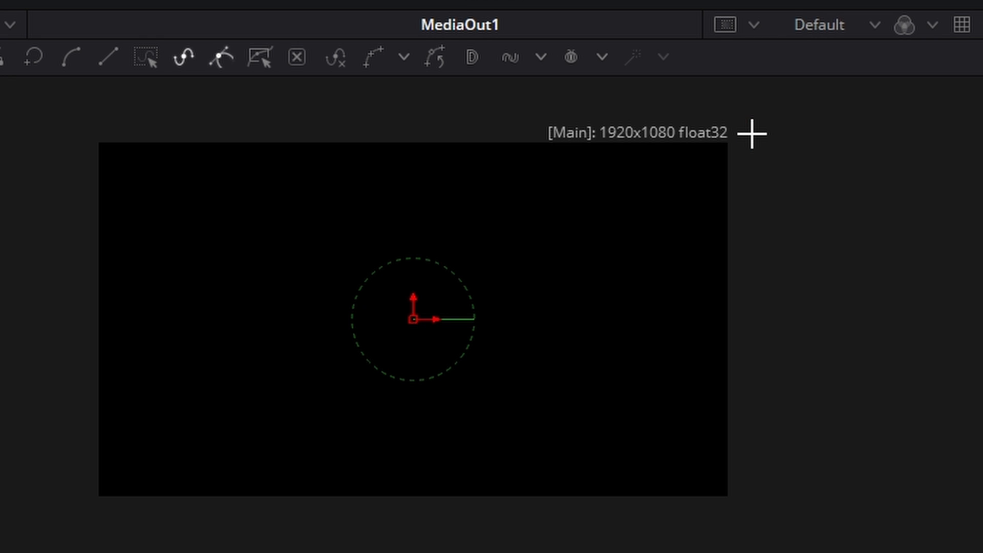
pyautogui.click(751, 134)
pyautogui.click(52, 318)
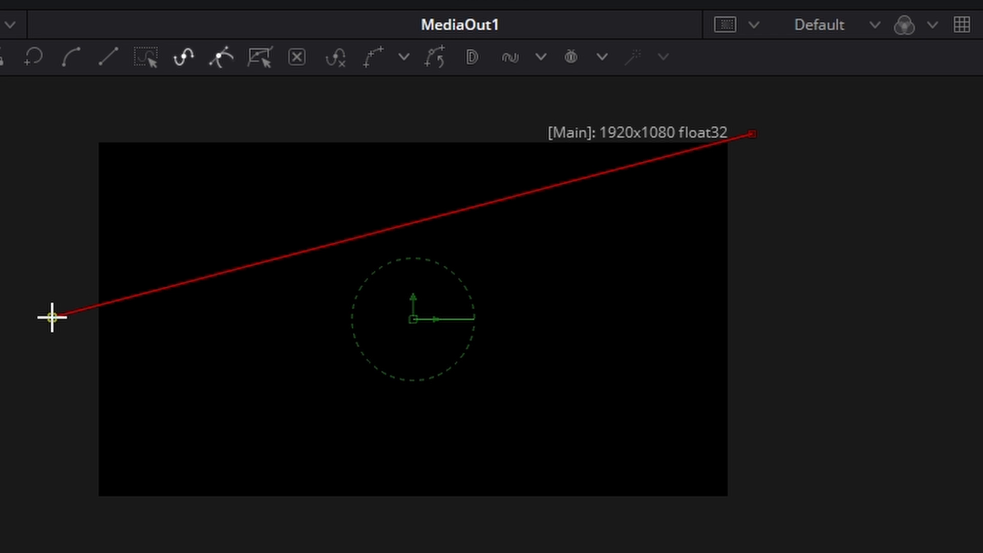
pyautogui.moveTo(120, 552); pyautogui.dragTo(123, 552)
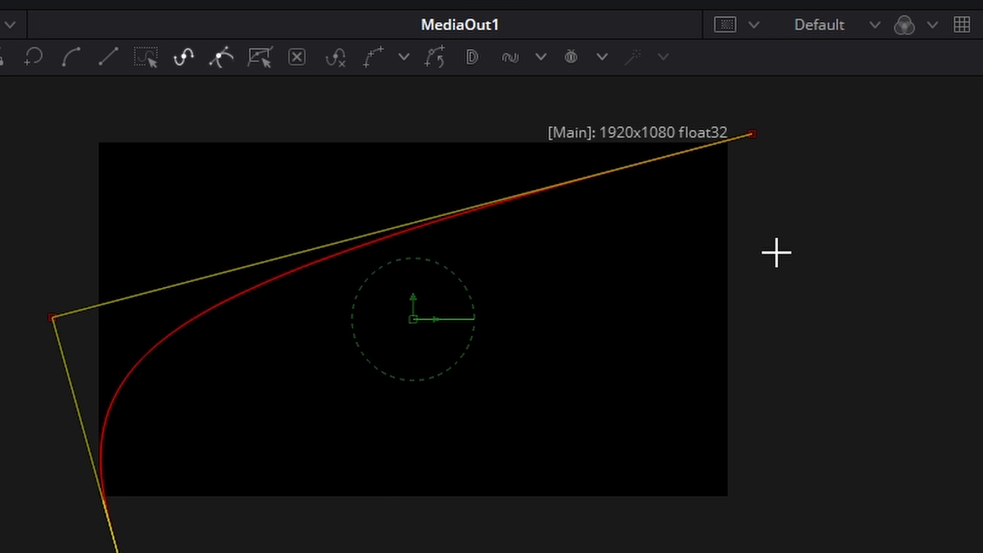
pyautogui.click(771, 169)
pyautogui.click(753, 134)
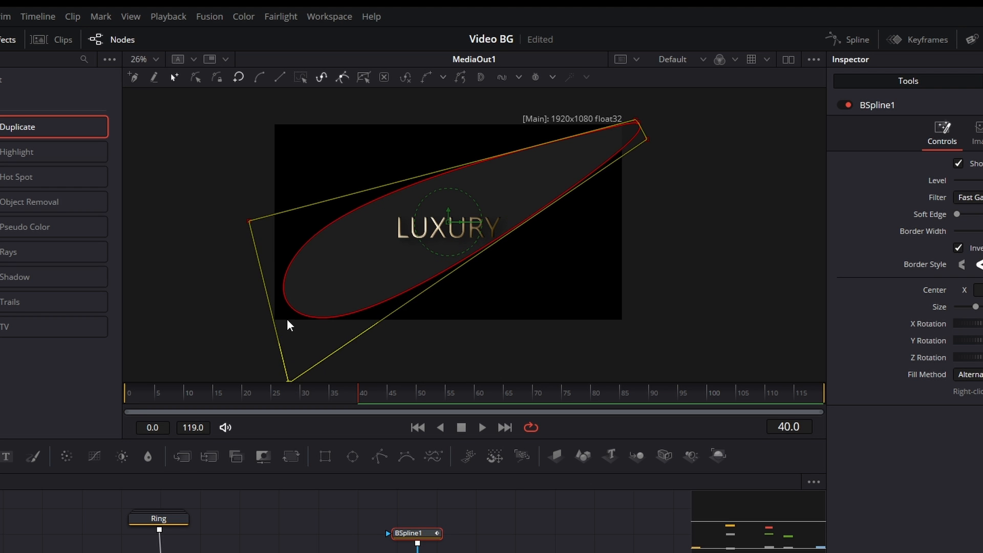
# - Extend the B-Spline past the frame's left edge with an added point, then select all its points and make them linear
pyautogui.click(267, 303)
pyautogui.moveTo(267, 303); pyautogui.dragTo(236, 303)
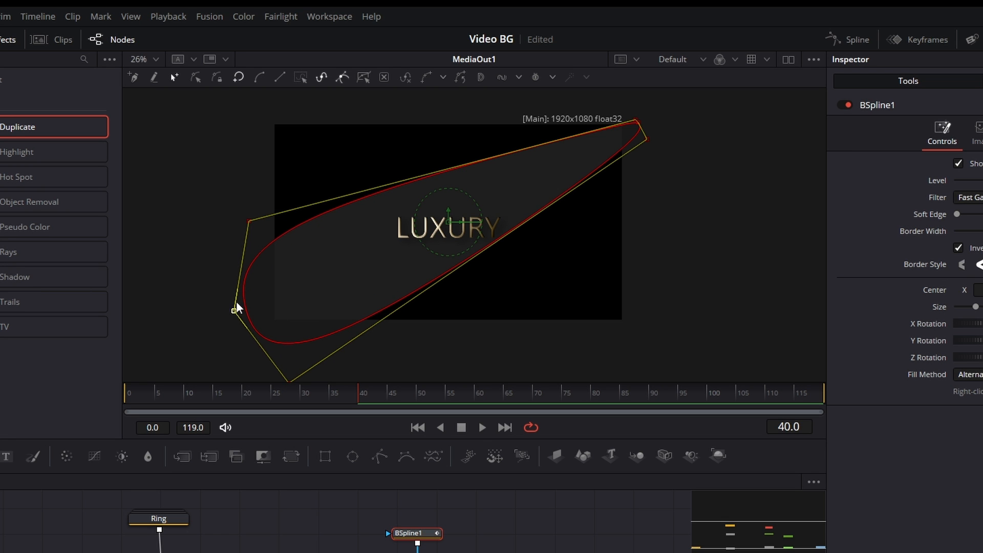
pyautogui.moveTo(248, 222); pyautogui.dragTo(238, 216)
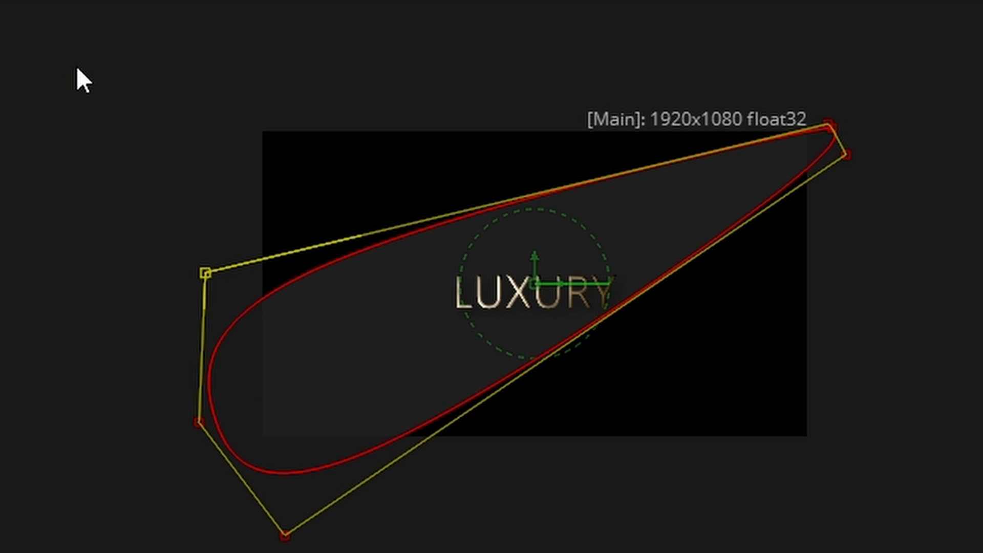
pyautogui.moveTo(75, 60); pyautogui.dragTo(943, 542)
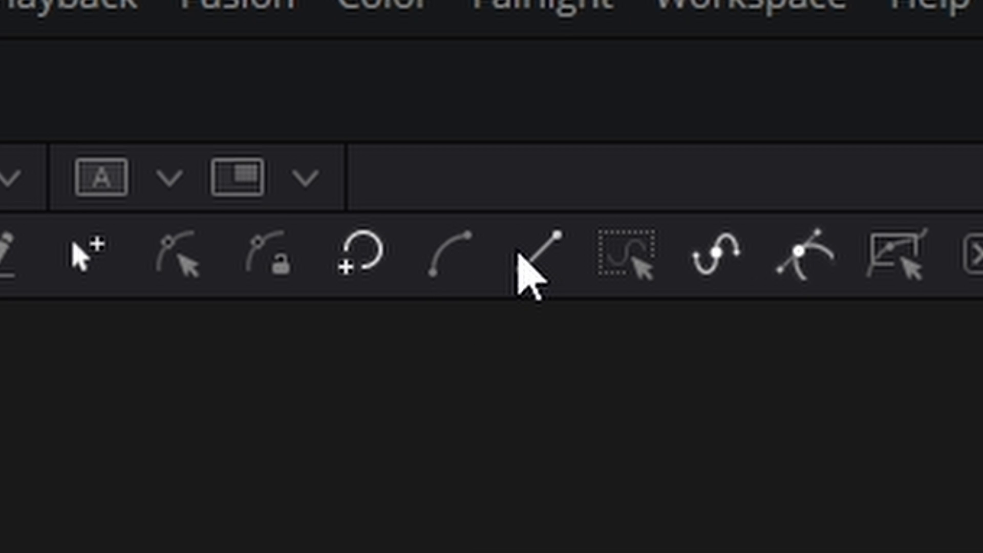
pyautogui.click(518, 256)
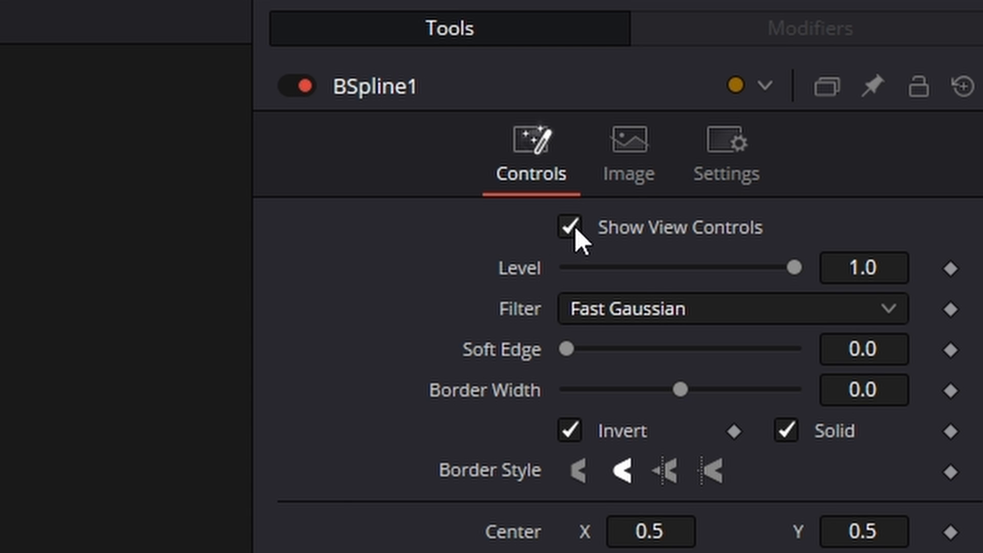
# - Hide the B-Spline's view controls, then set its Soft Edge to 0.0957 and Size to 1.214
pyautogui.click(576, 229)
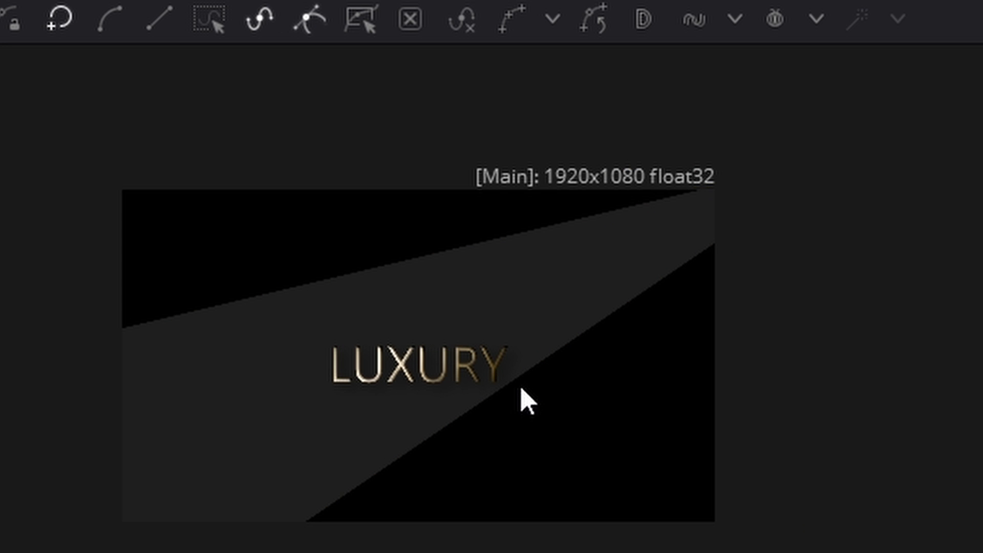
pyautogui.scroll(2, 520, 398)
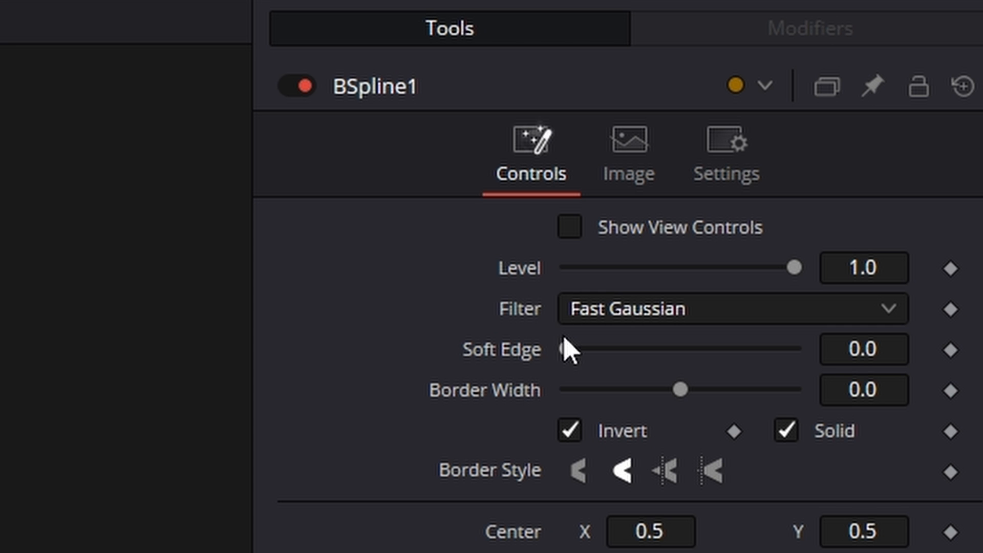
pyautogui.moveTo(564, 364); pyautogui.dragTo(598, 360)
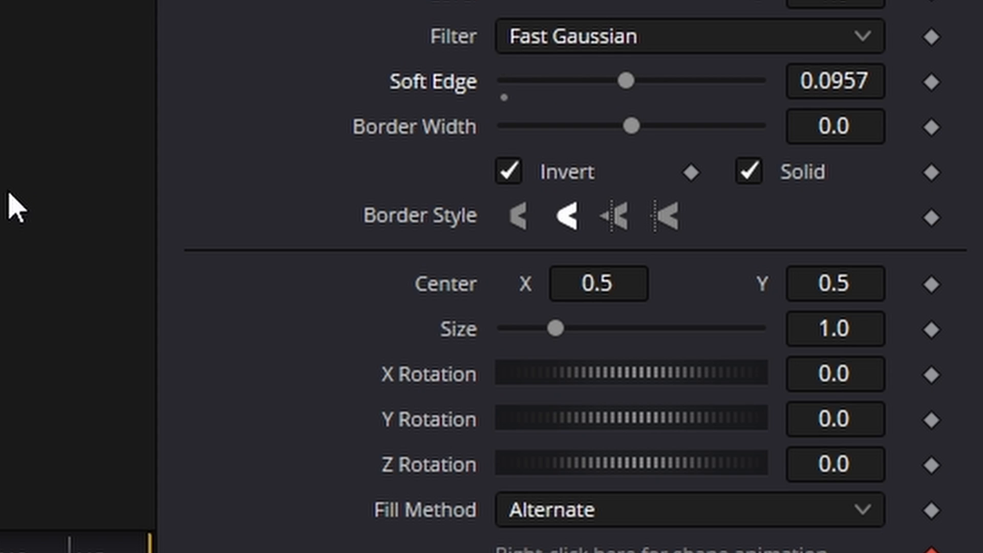
pyautogui.moveTo(563, 328); pyautogui.dragTo(578, 328)
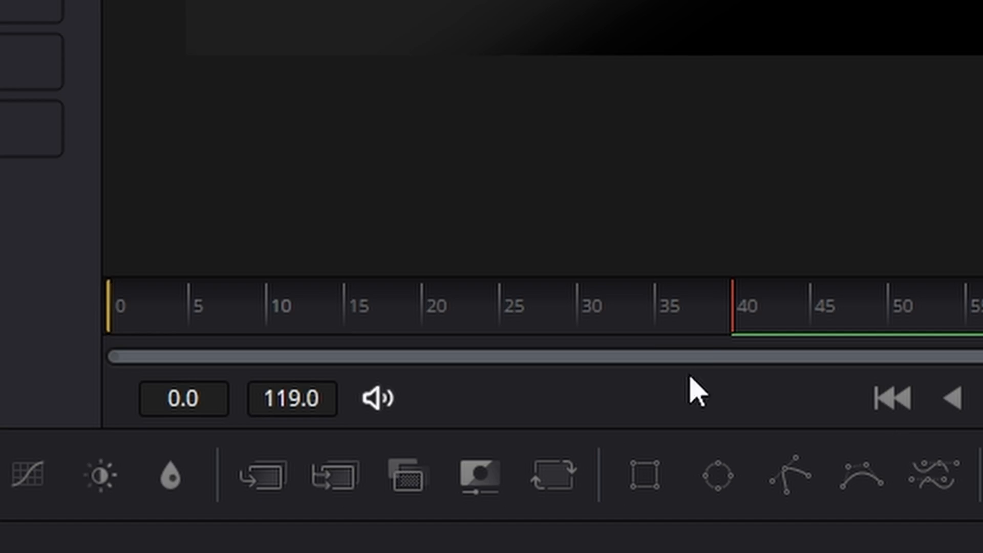
# - Animate the B-Spline's Z Rotation with a keyframe at frame 0 and a value of -174.0 at the last frame
pyautogui.click(99, 318)
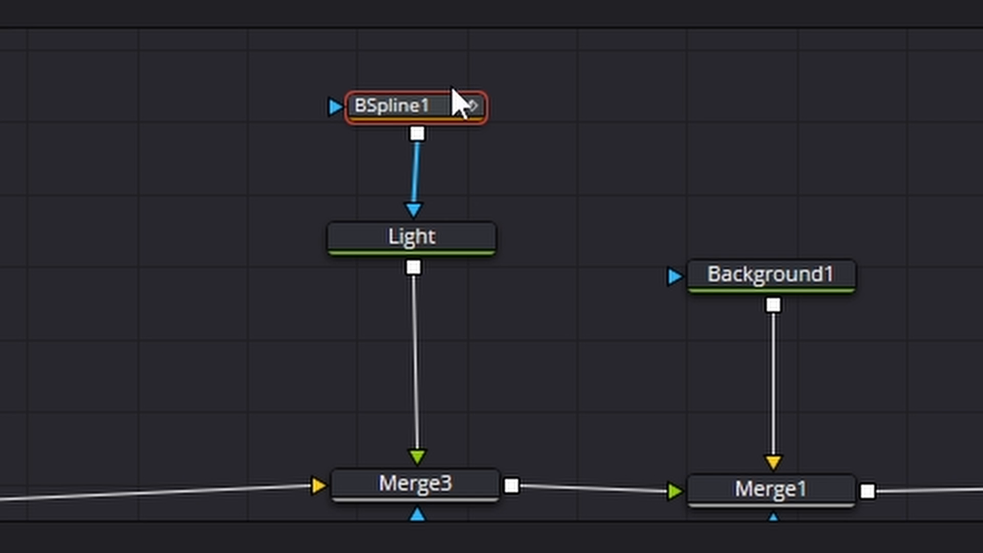
pyautogui.moveTo(434, 109); pyautogui.dragTo(433, 100)
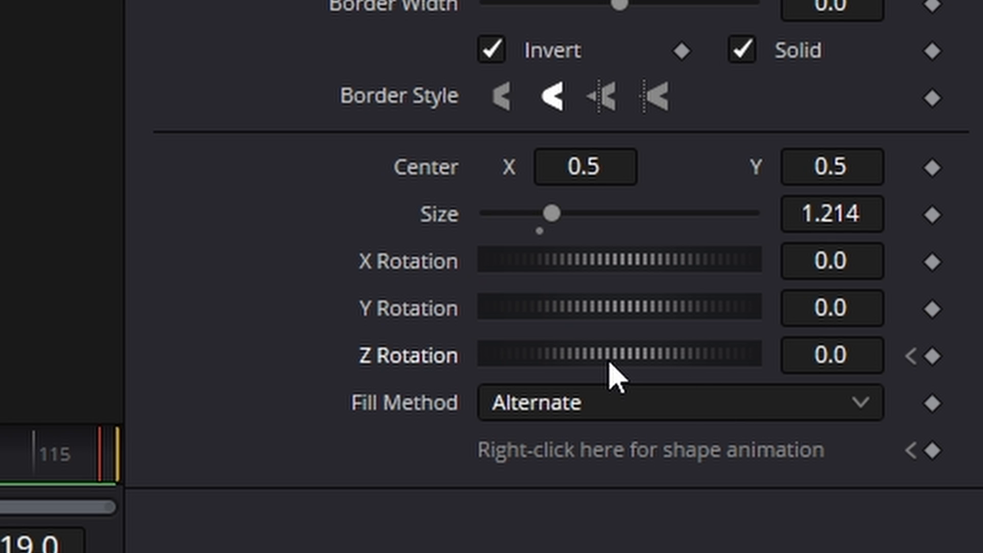
pyautogui.moveTo(609, 362); pyautogui.dragTo(588, 369)
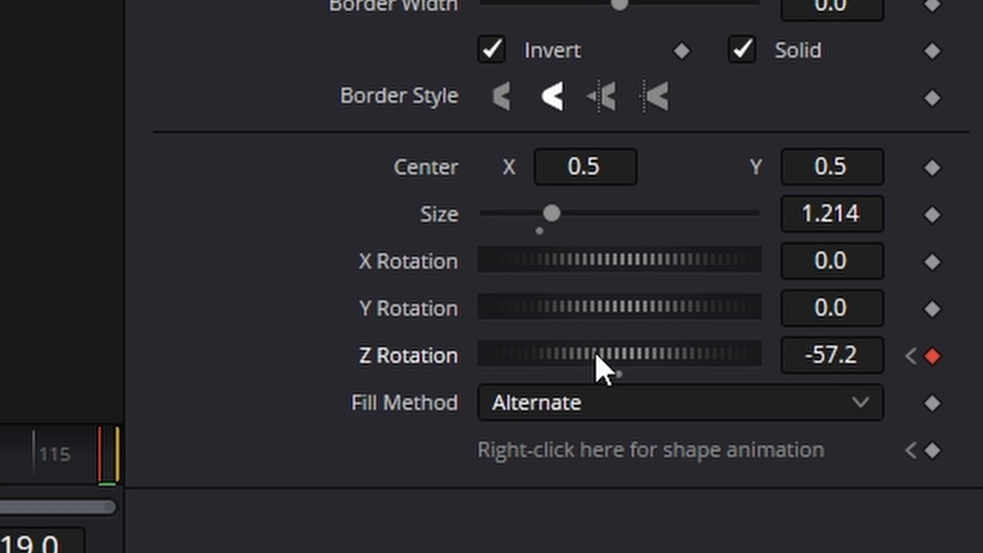
pyautogui.moveTo(599, 369); pyautogui.dragTo(502, 374)
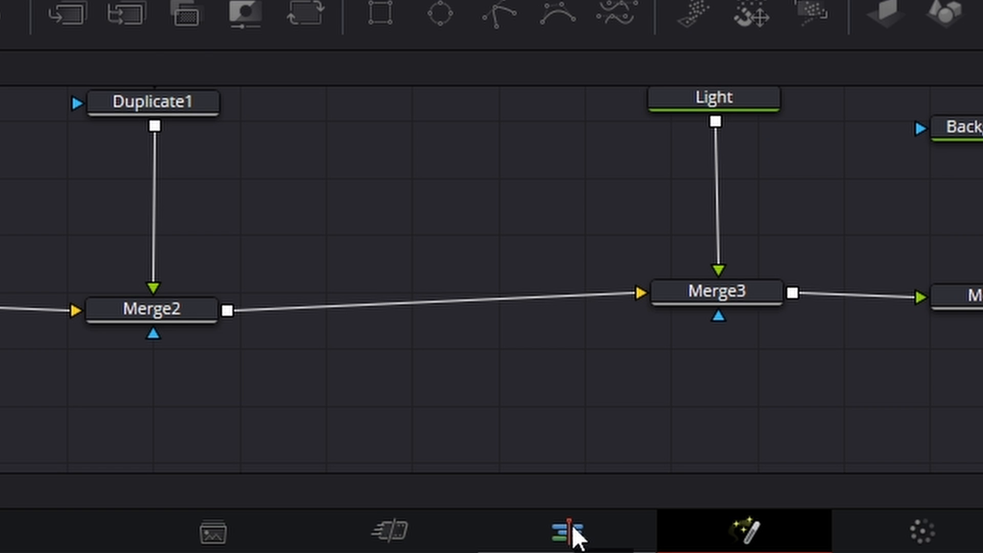
# - Switch to the Edit page and play the Fusion composition clip from its start
pyautogui.click(423, 551)
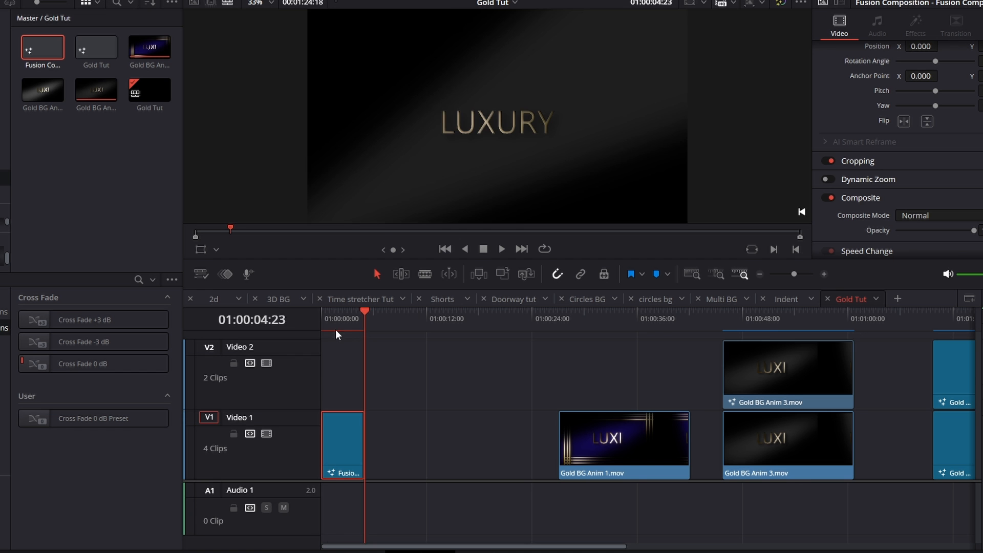
pyautogui.moveTo(335, 326); pyautogui.dragTo(321, 324)
pyautogui.press('space')
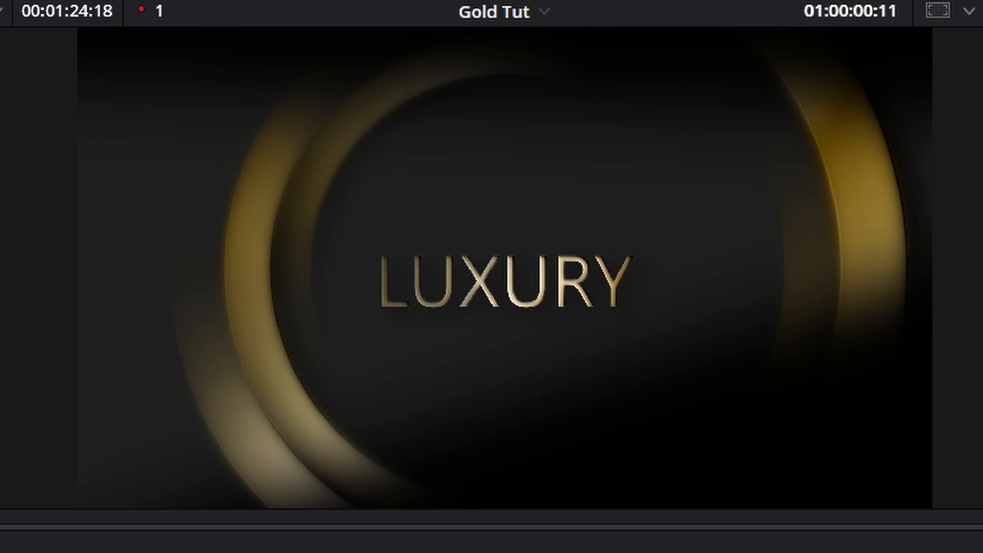
pyautogui.press('space')
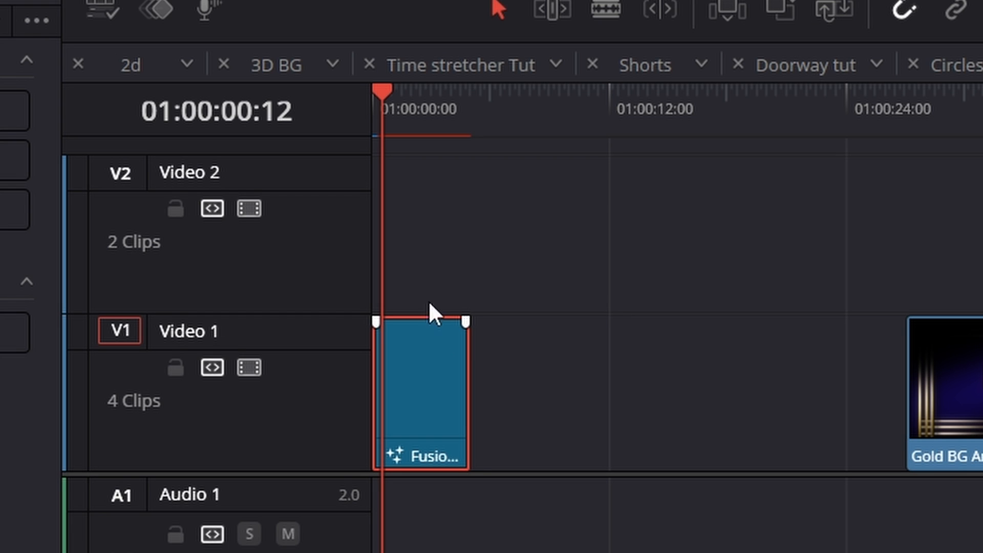
# - Duplicate the Fusion composition clip onto Video 2 directly above the original and open the copy in Fusion
pyautogui.moveTo(431, 249); pyautogui.dragTo(425, 234)
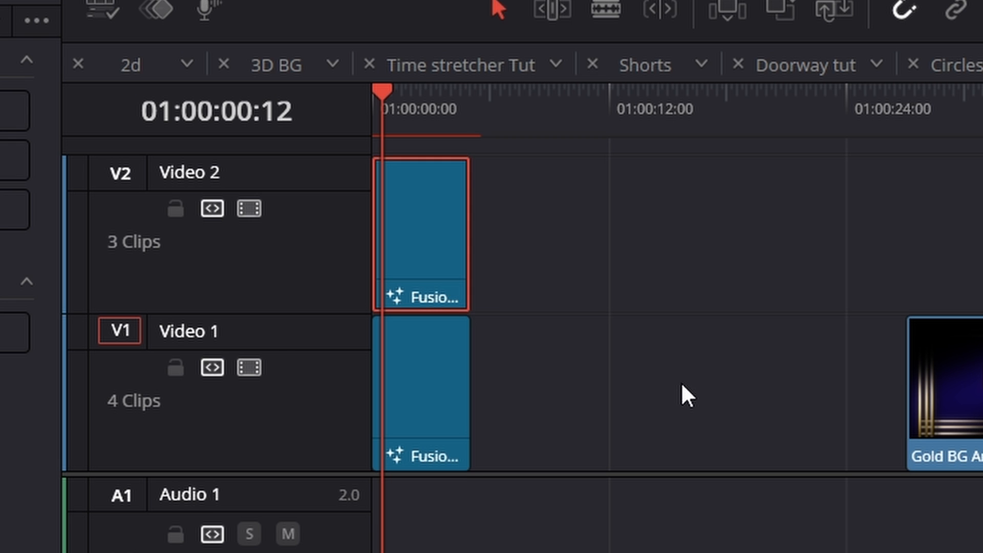
pyautogui.rightClick(467, 338)
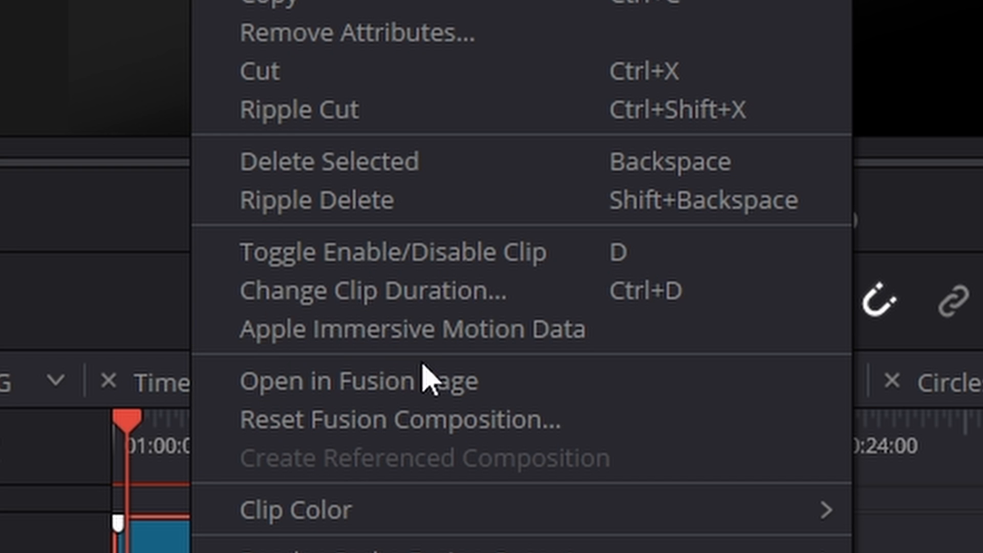
pyautogui.click(435, 390)
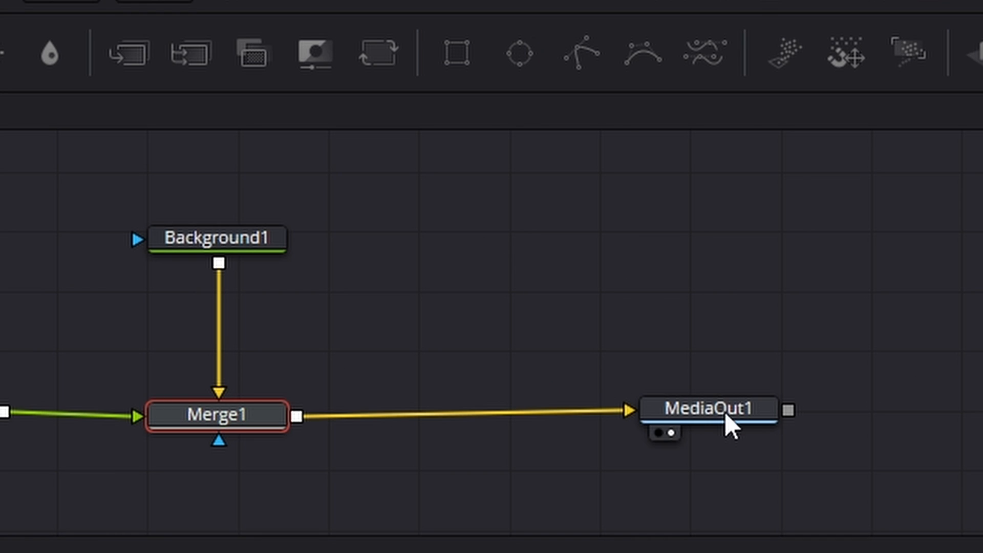
# - Insert a Luma Keyer (LKy) between Merge1 and MediaOut1, raise its gamma, and space the nodes apart
pyautogui.moveTo(726, 424); pyautogui.dragTo(980, 434)
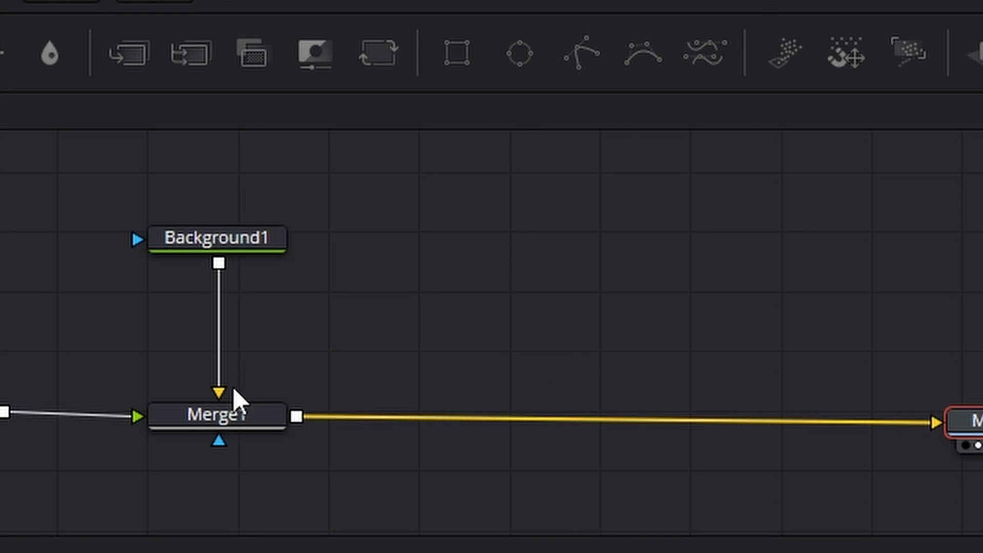
pyautogui.click(228, 421)
pyautogui.hotkey('shift', 'space')
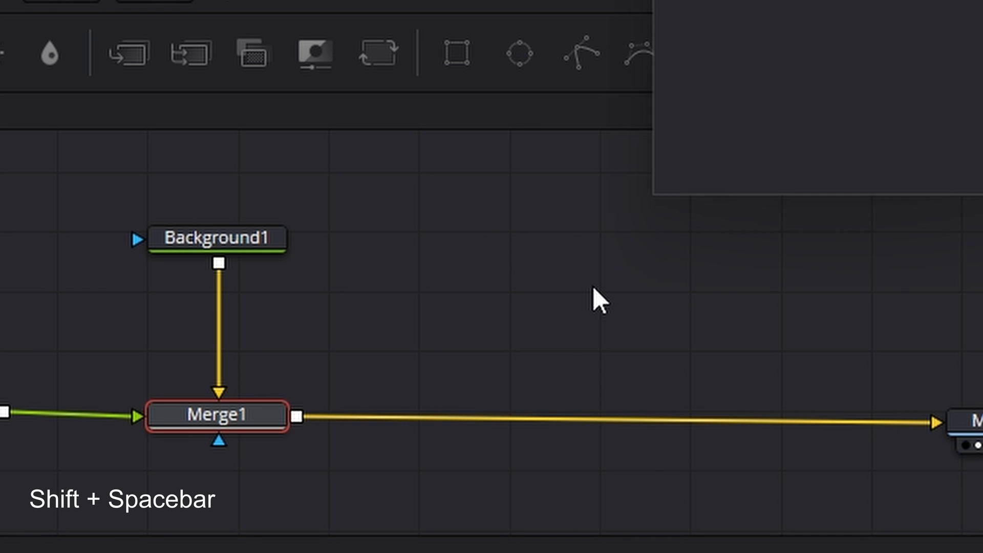
pyautogui.press('BackSpace')
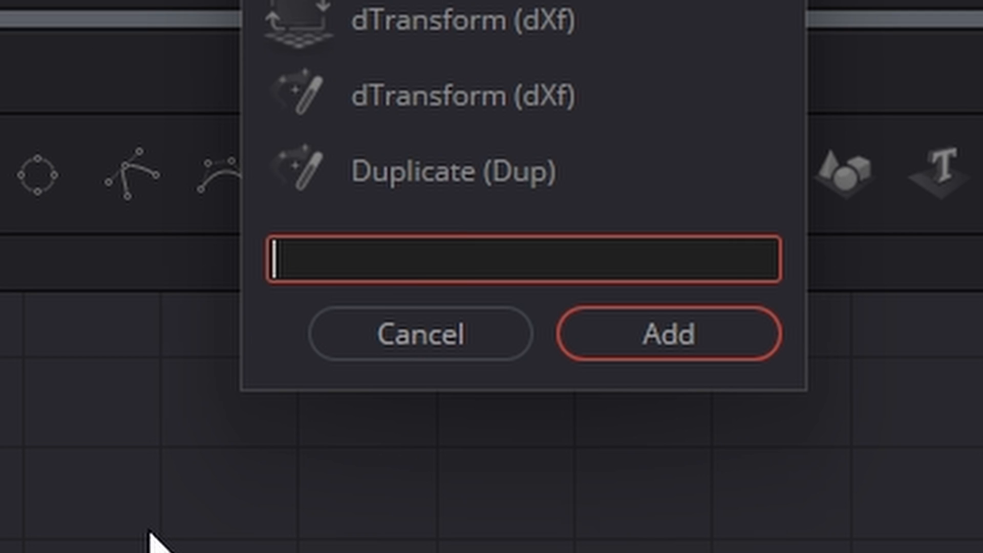
pyautogui.write('lum')
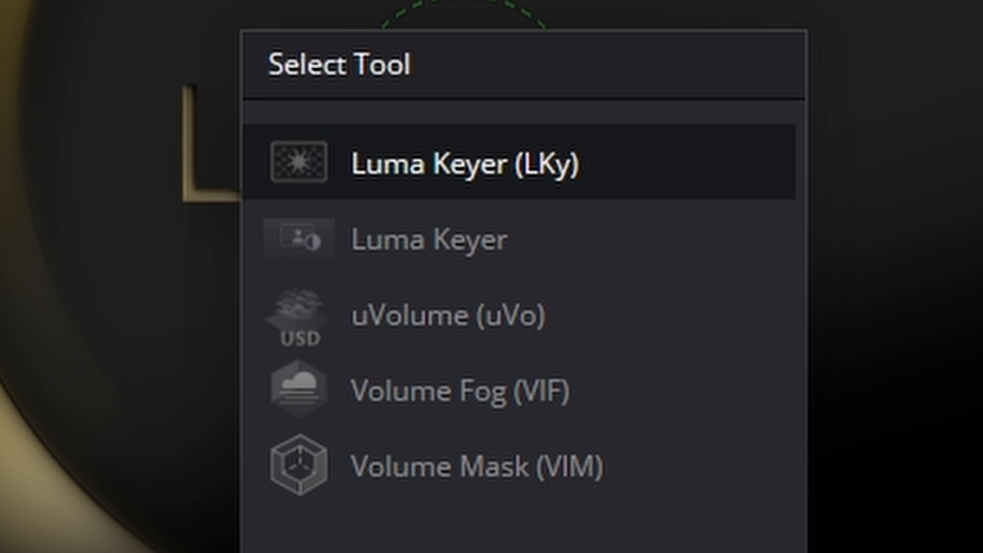
pyautogui.press('Return')
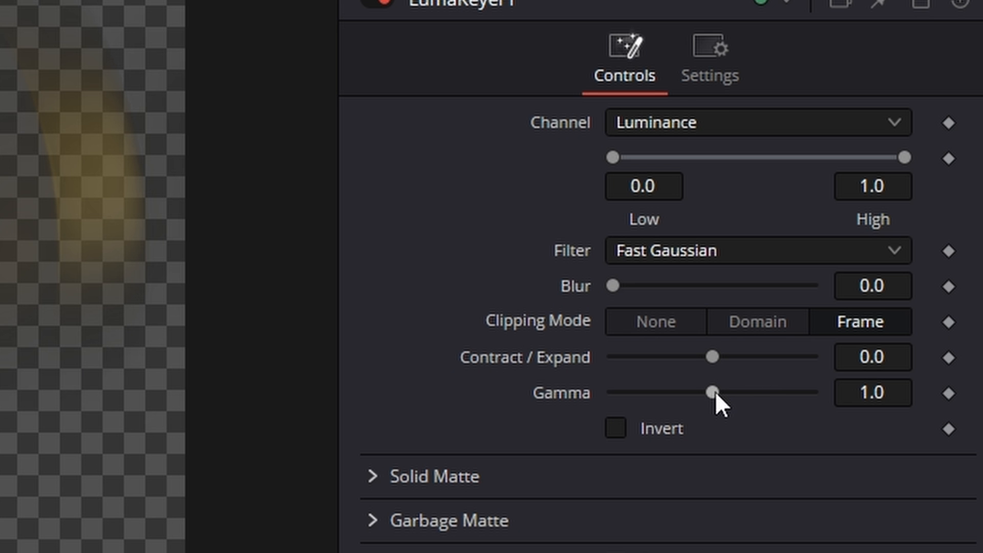
pyautogui.moveTo(714, 391); pyautogui.dragTo(754, 392)
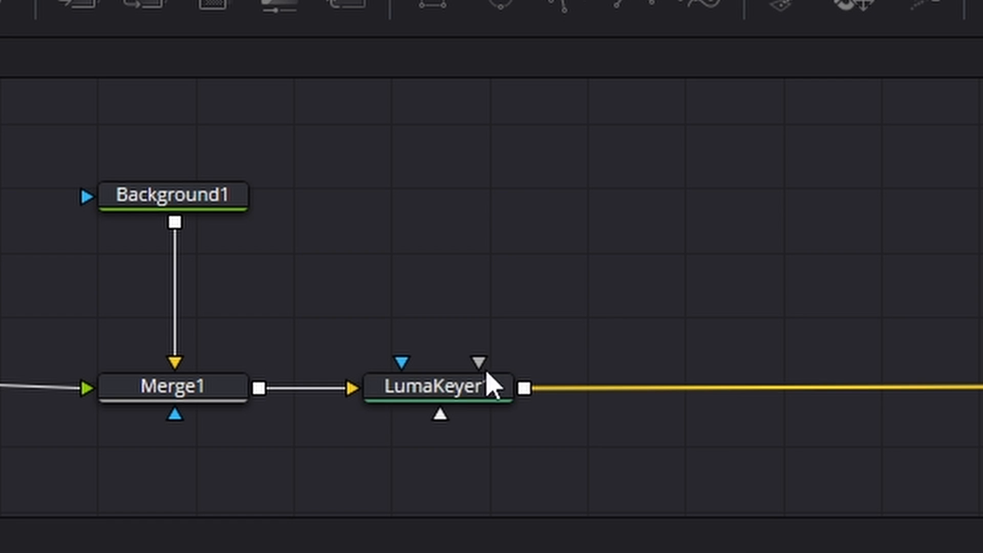
pyautogui.moveTo(448, 382); pyautogui.dragTo(496, 382)
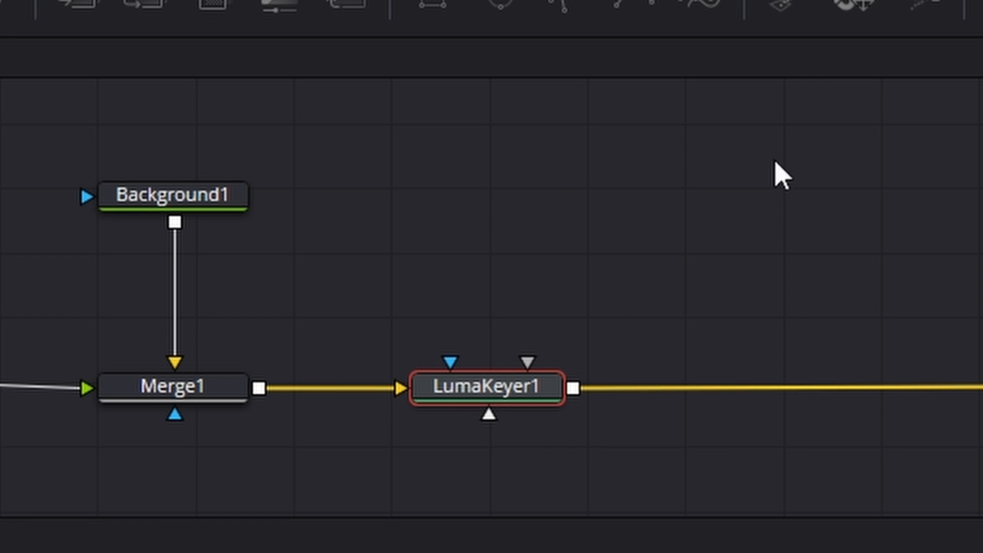
# - Add a Glow node after the Luma Keyer, setting Glow Size to 2.9 and raising the Glow amount slightly
pyautogui.hotkey('shift', 'space')
pyautogui.write('lum')
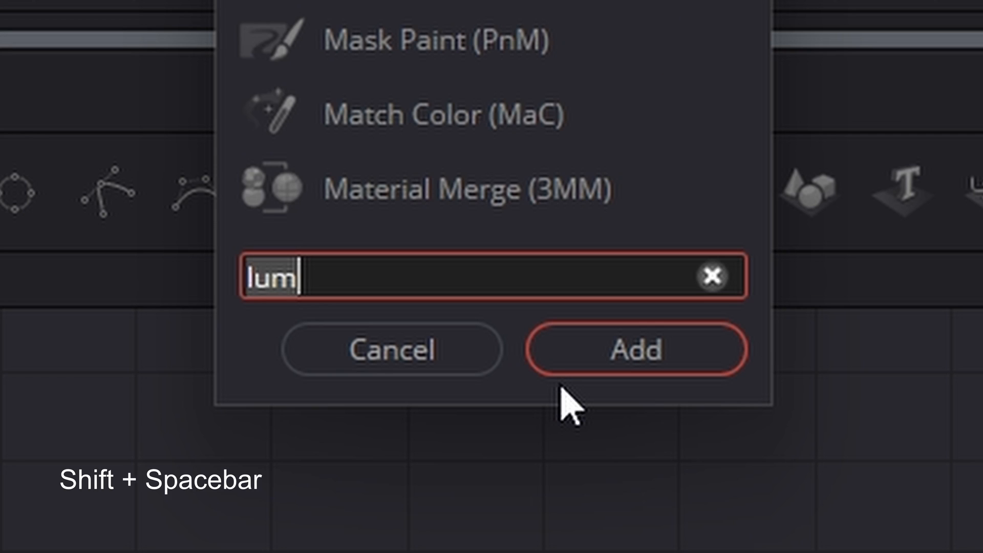
pyautogui.press('BackSpace')
pyautogui.write('glow')
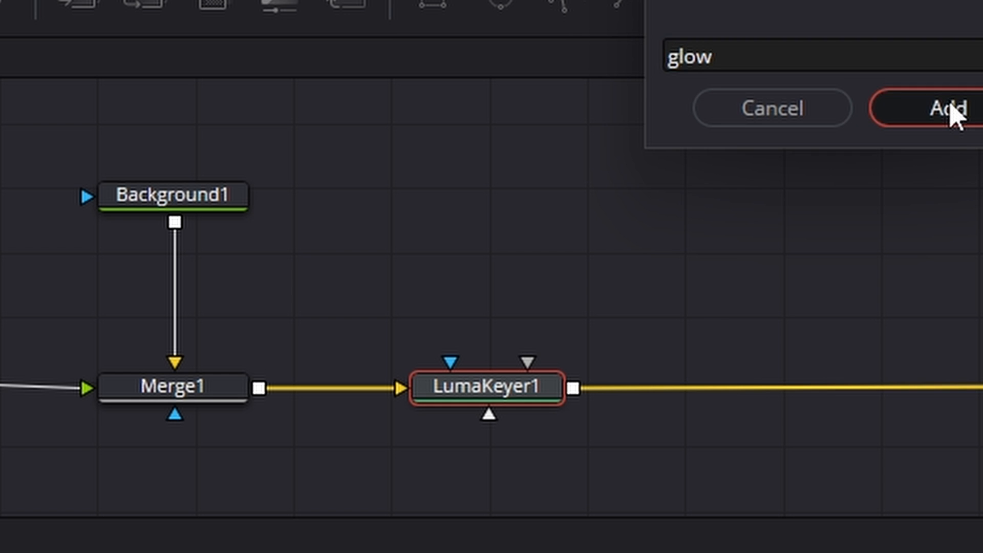
pyautogui.click(951, 104)
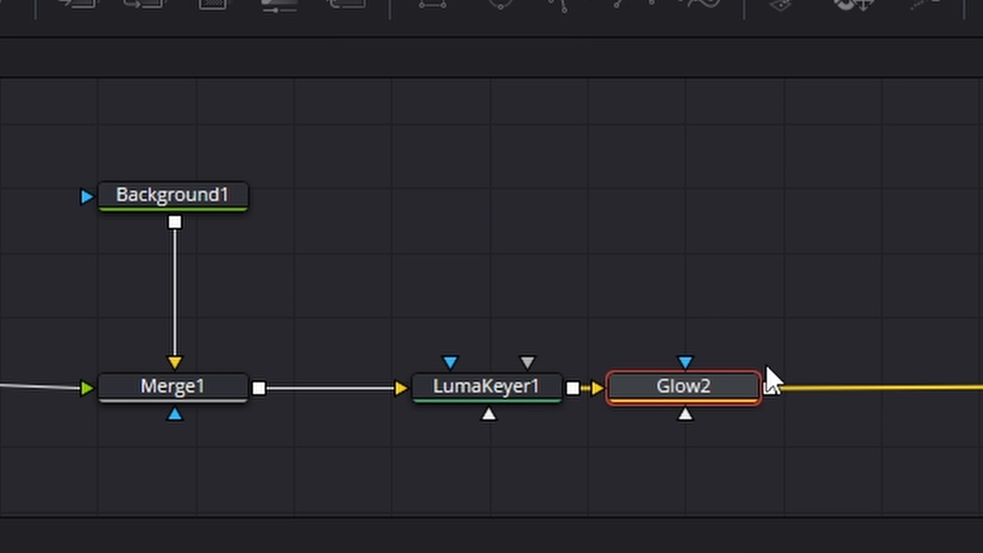
pyautogui.moveTo(737, 387); pyautogui.dragTo(834, 385)
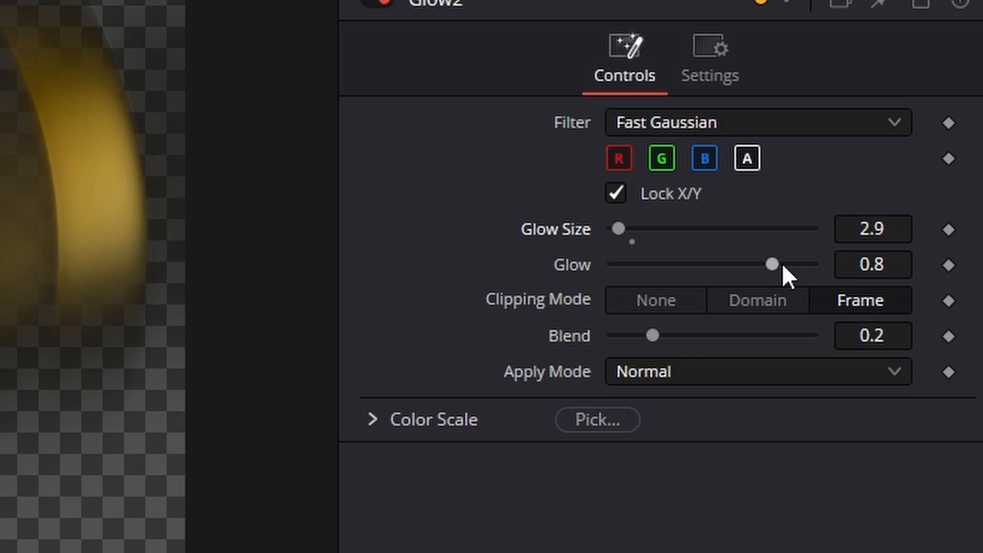
pyautogui.moveTo(781, 263); pyautogui.dragTo(787, 263)
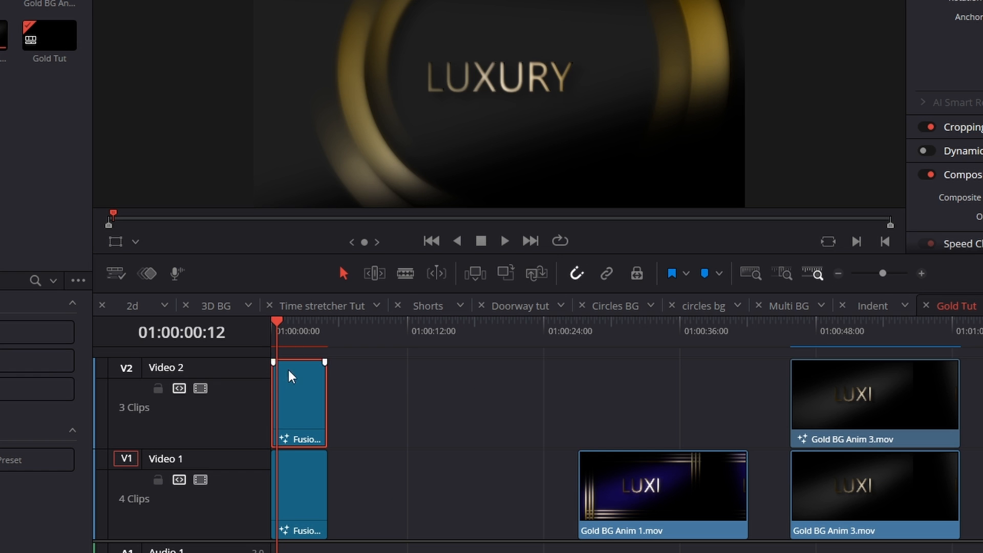
# - Set the composite mode of the duplicated clip on Video 2 to Add in the Edit page
pyautogui.moveTo(274, 330); pyautogui.dragTo(288, 331)
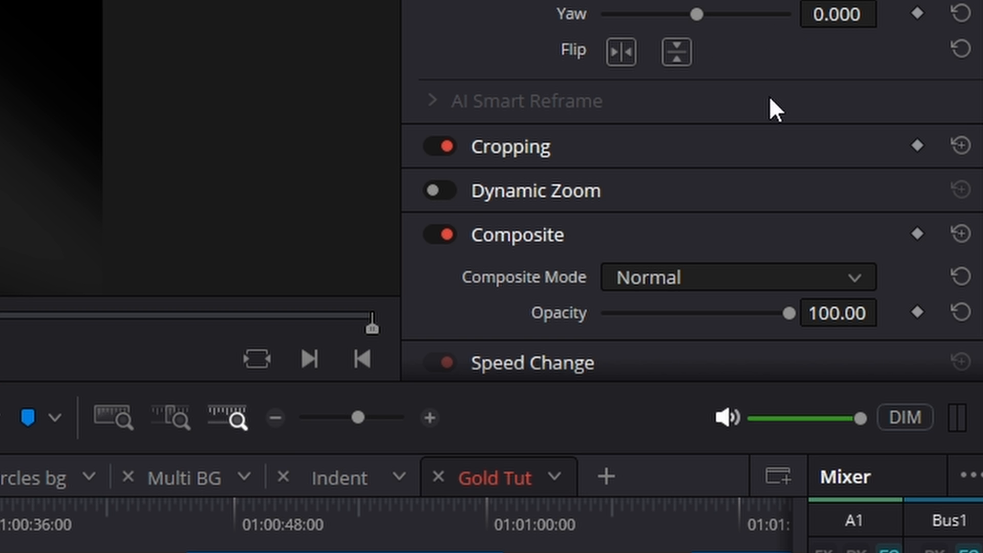
pyautogui.scroll(-1, 768, 96)
pyautogui.click(673, 226)
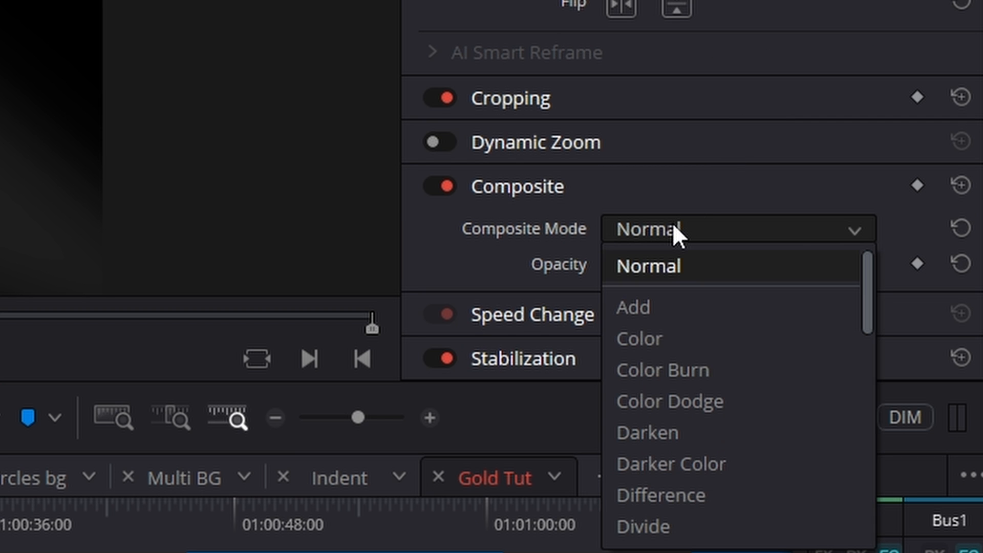
pyautogui.click(675, 307)
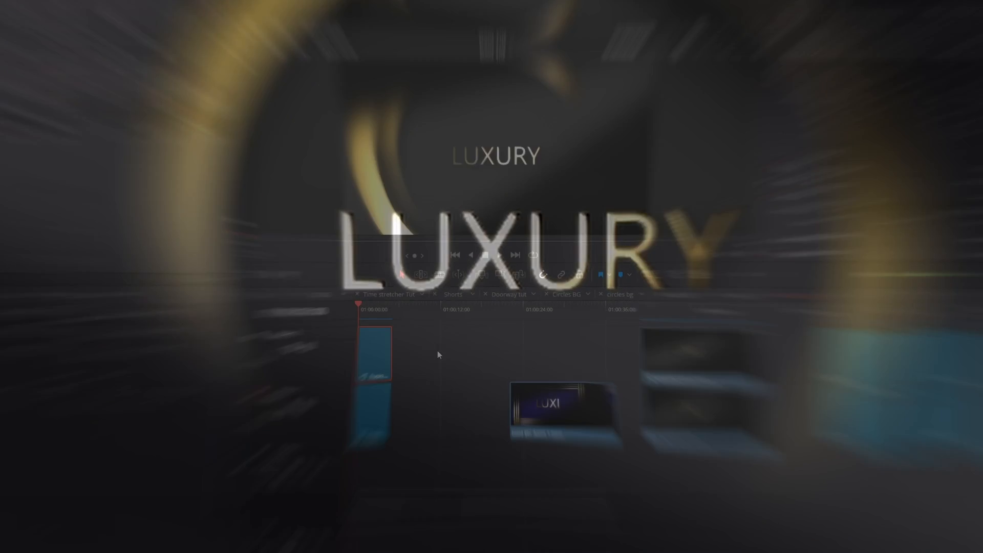
# - Play back the stacked clips to review the glowing LUXURY animation, then return to the timeline start
pyautogui.press('space')
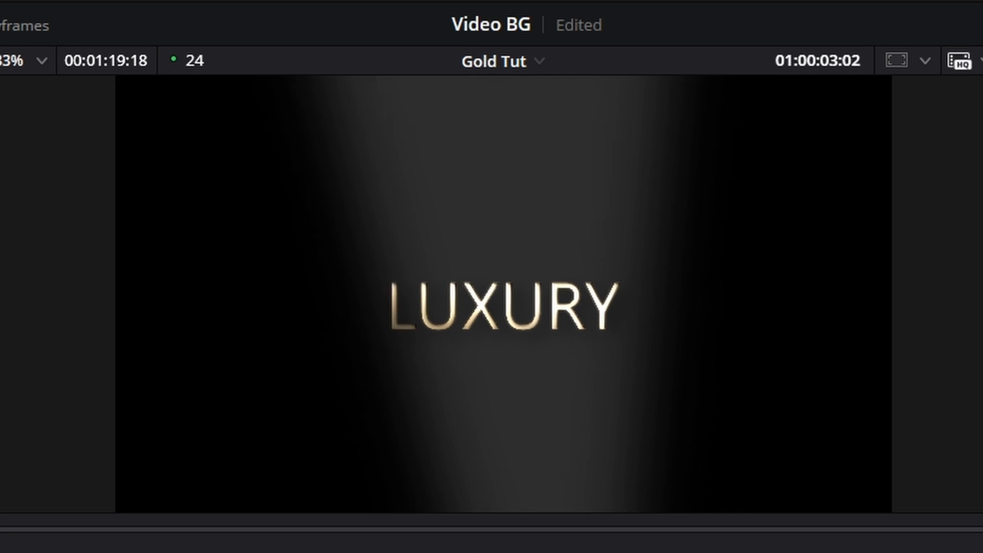
pyautogui.press('space')
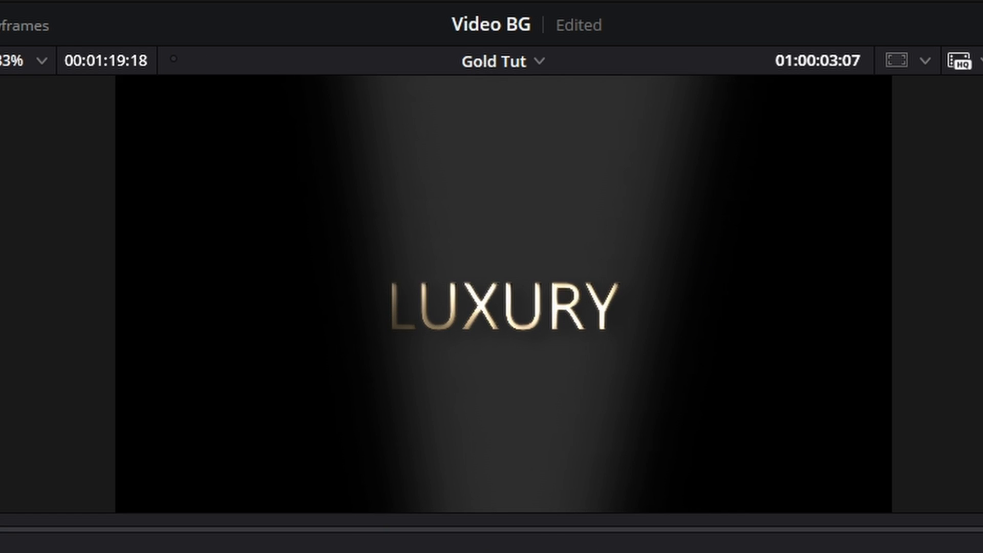
pyautogui.press('space')
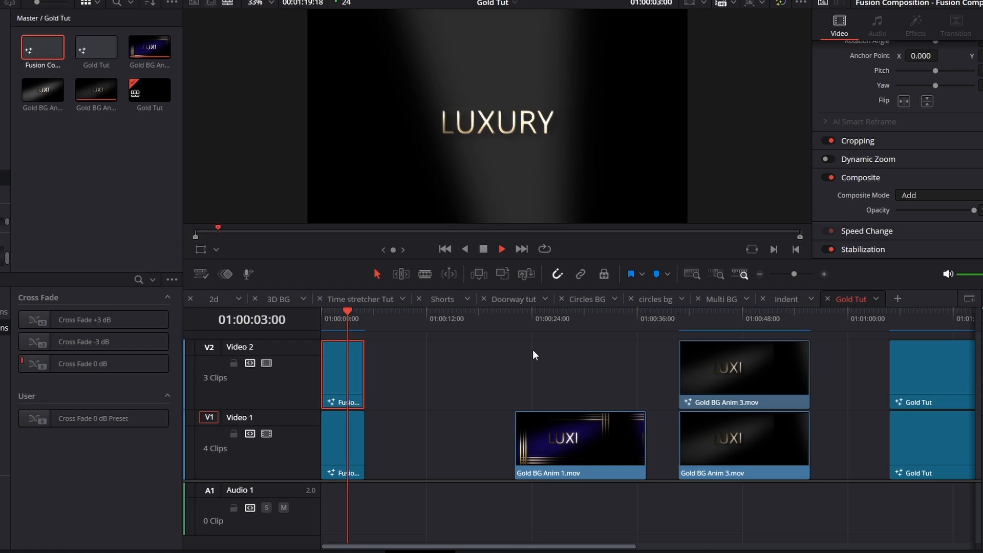
pyautogui.click(325, 317)
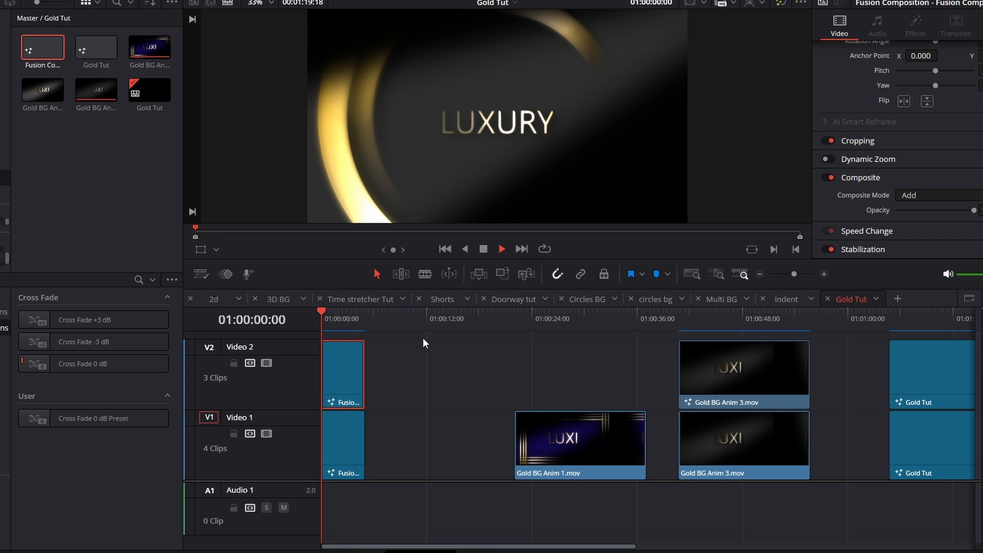